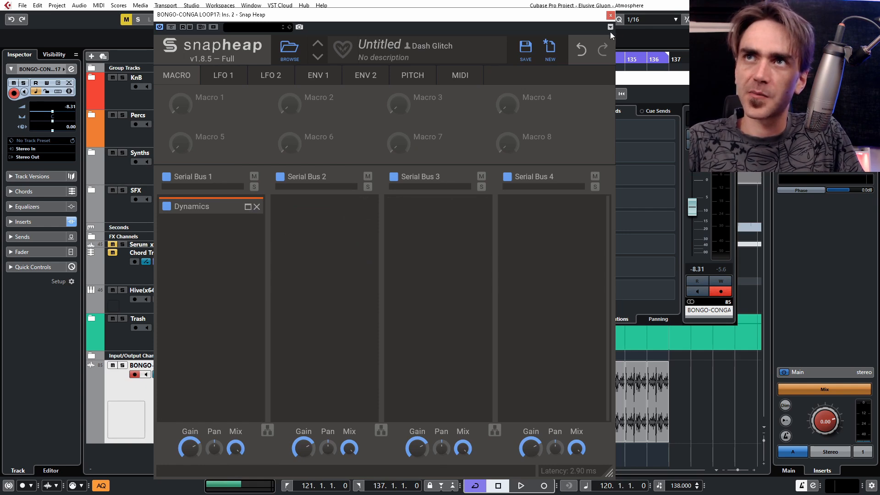
Fine-tune the lower and upper thresholds of the Dynamics effect while the bongo-conga loop plays, and close the plugin window
key("KP_1")
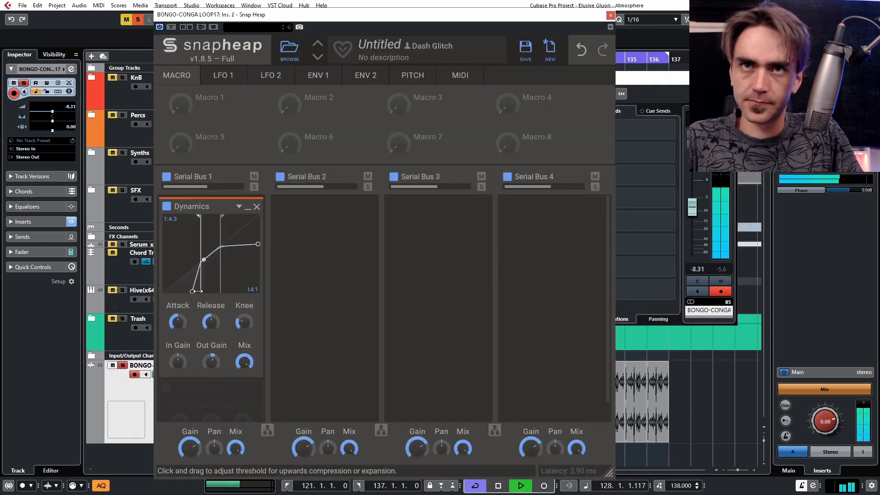
left_click_drag(197, 291, 201, 289)
left_click_drag(237, 266, 237, 260)
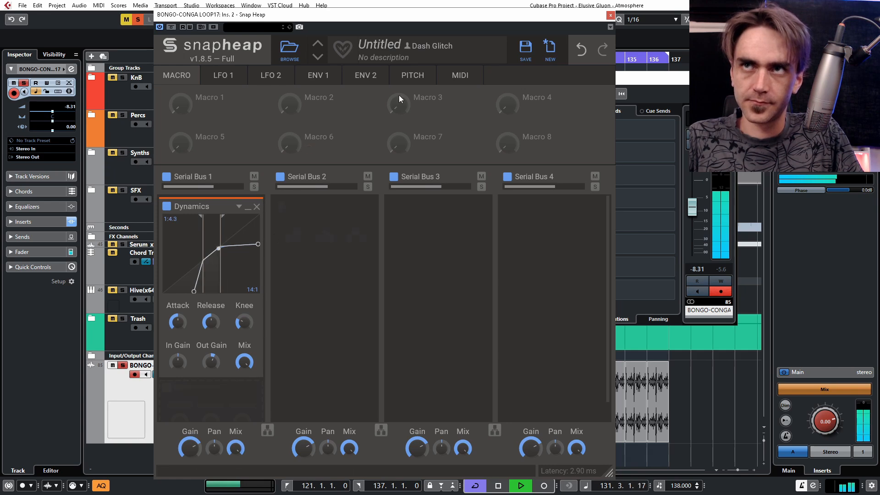
left_click(610, 15)
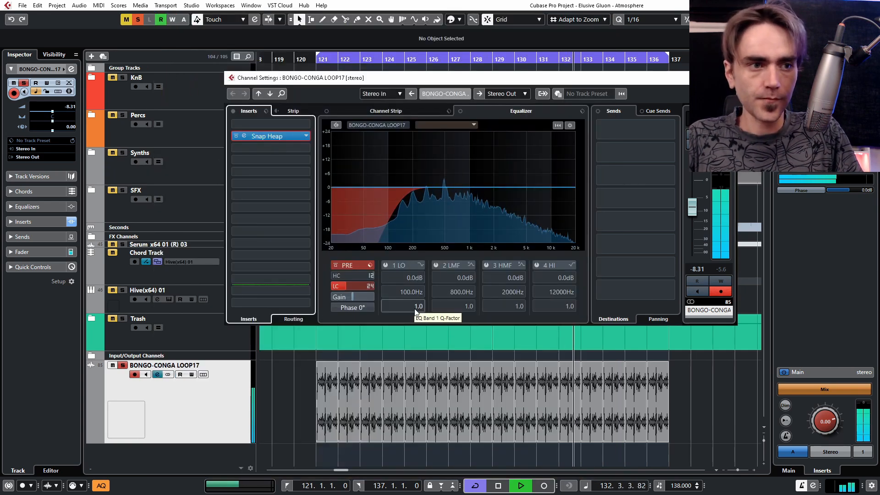
key("space")
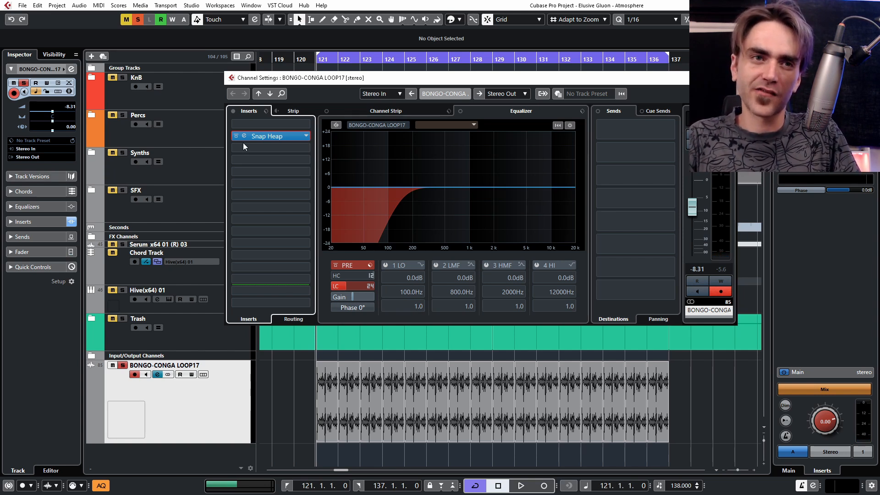
Reopen Snap Heap on the bongo-conga channel, add a Resonator to Serial Bus 2 and collapse the Dynamics effect
left_click(266, 136)
left_click(308, 225)
left_click(489, 267)
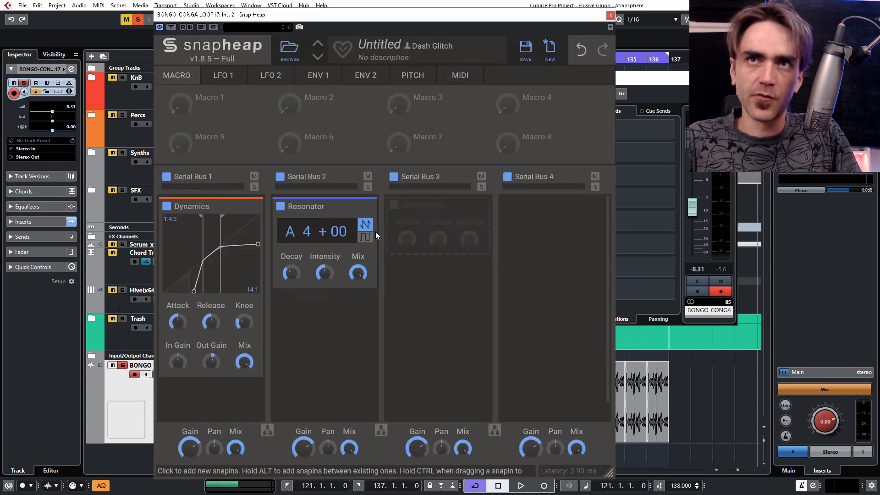
left_click(247, 209)
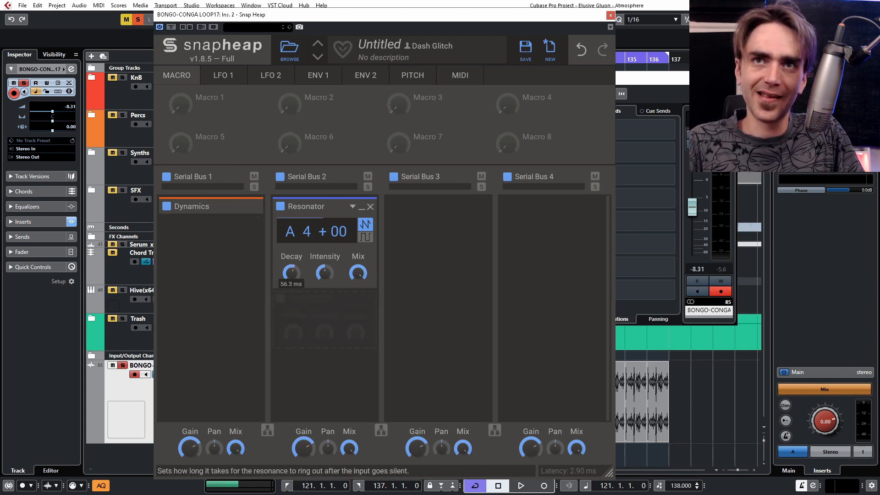
Lengthen the Resonator's decay and lower its resonant frequency to 8.18 Hz
left_click_drag(291, 273, 307, 264)
left_click_drag(289, 221, 312, 235)
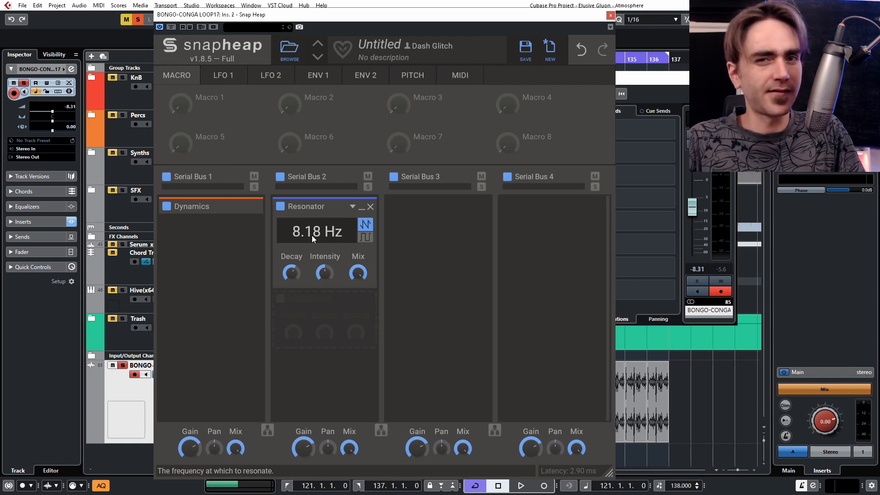
mouse_move(311, 235)
left_mouse_down()
mouse_move(311, 218)
mouse_move(305, 243)
left_mouse_up()
Audition the Resonator by varying its frequency and decay during playback, and reset the frequency to A 4 +00
key("space")
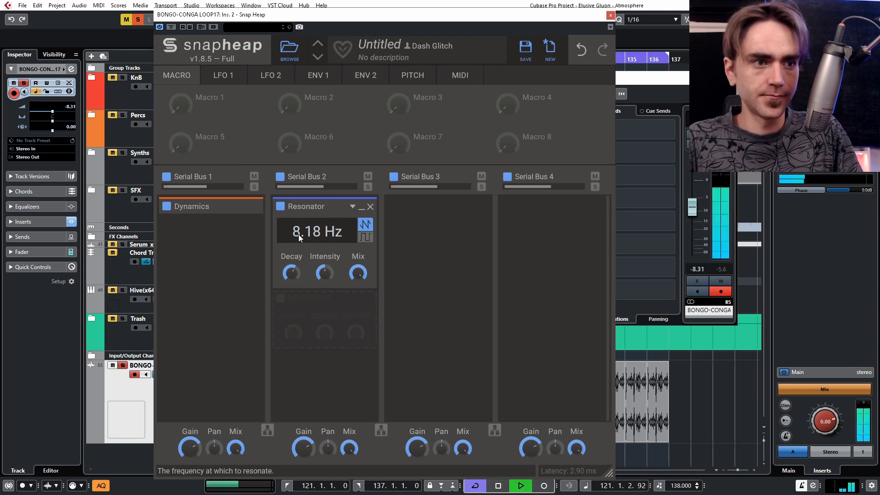
mouse_move(291, 273)
mouse_move(324, 273)
left_click_drag(307, 240, 295, 270)
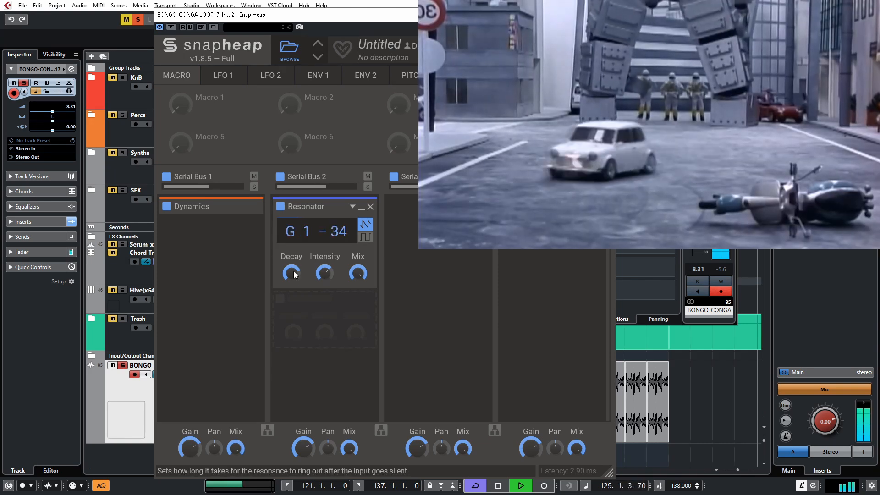
left_click_drag(317, 231, 316, 251)
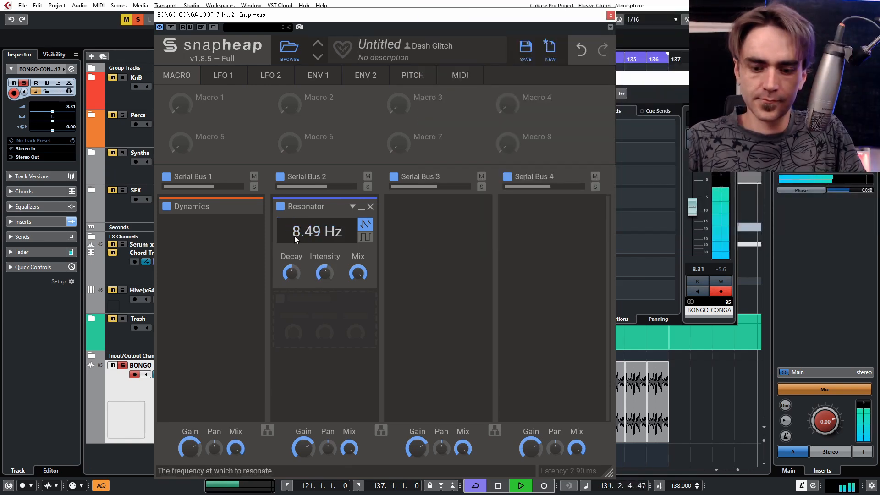
key("space")
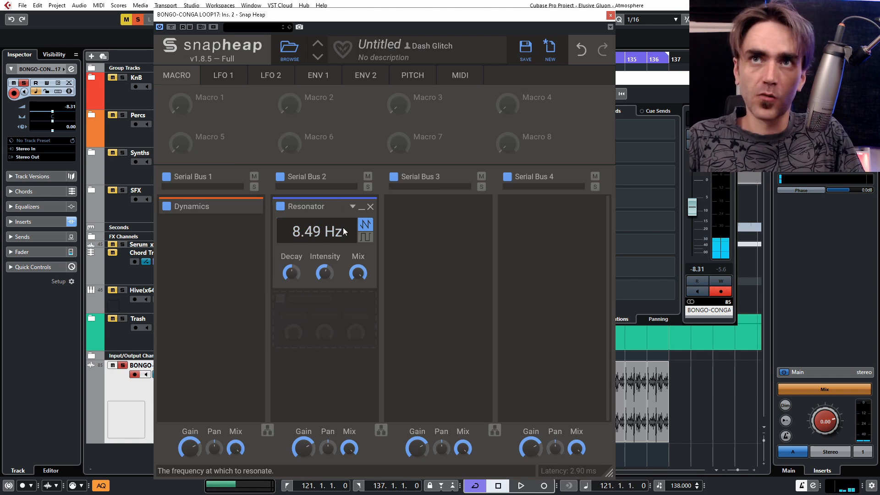
double_click(309, 238)
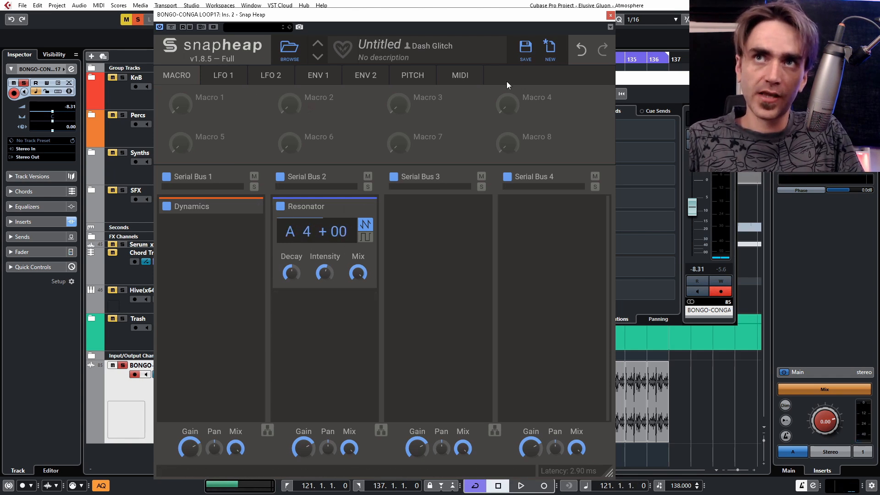
Show Snap Heap's MIDI modulation sources, and close the plugin and channel settings windows
left_click(462, 75)
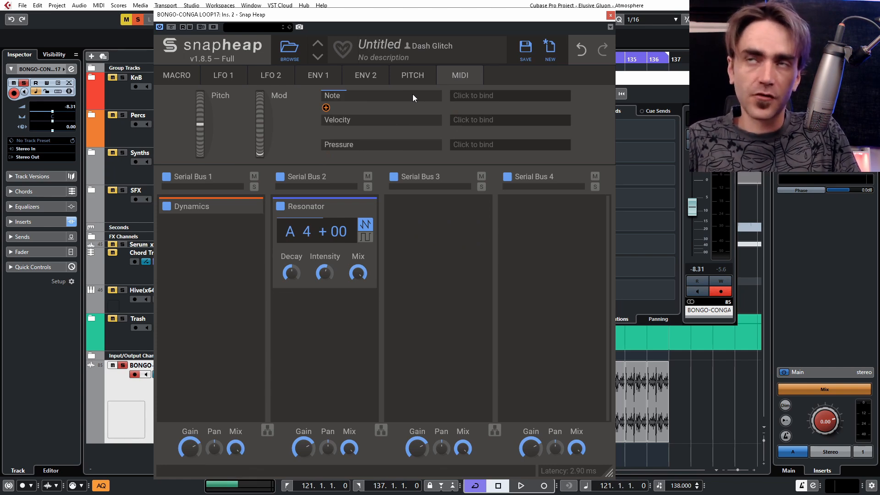
left_click(610, 15)
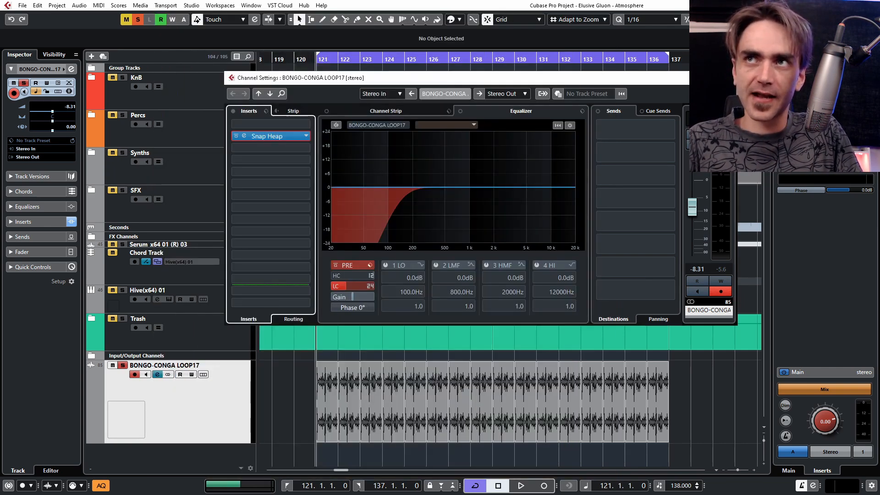
left_click(728, 78)
Add a MIDI track to the project and paste the four-bar Phoscyon 01 part onto it at bar 121
left_click(109, 99)
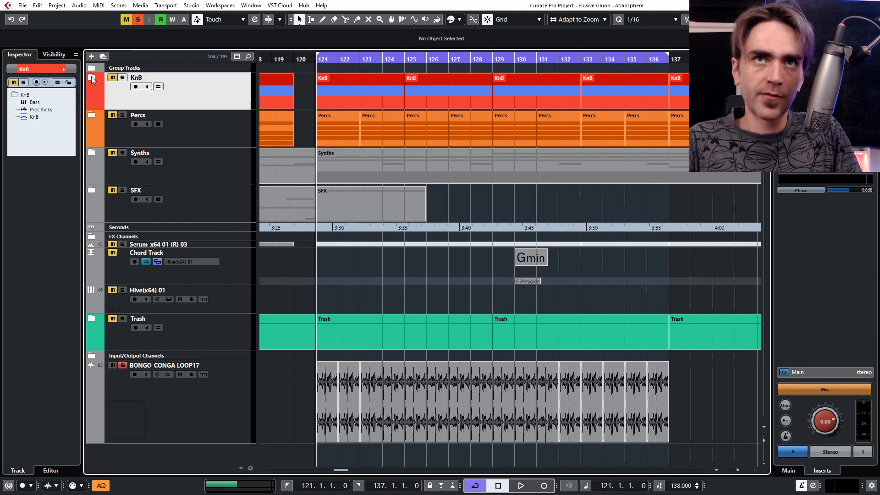
left_click(92, 77)
scroll(339, 160, "down", 5)
scroll(341, 210, "up", 3)
scroll(333, 134, "down", 3)
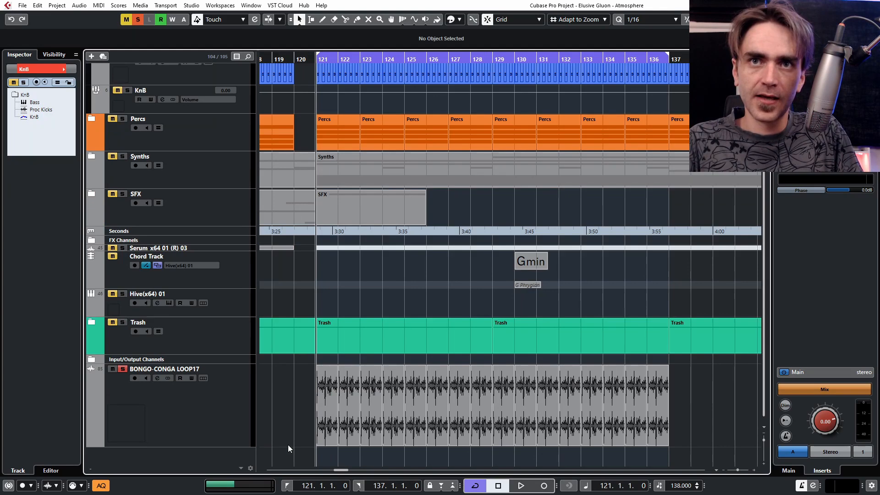
right_click(251, 455)
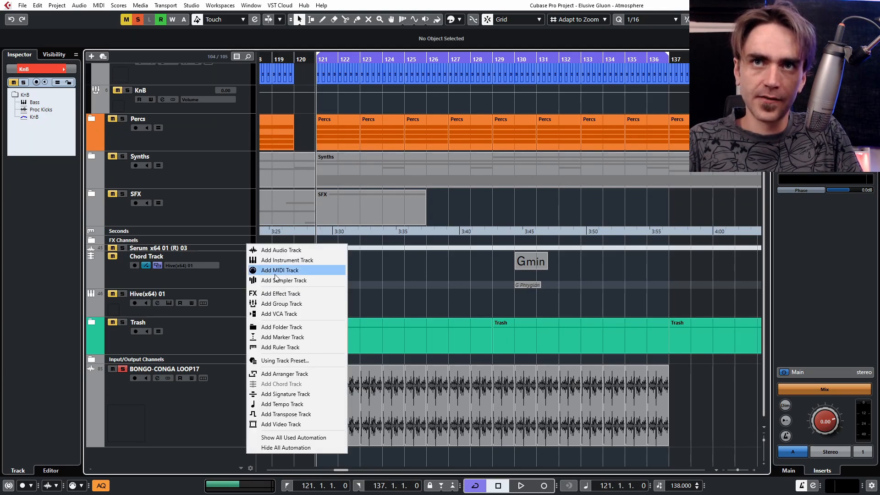
left_click(277, 270)
left_click(479, 280)
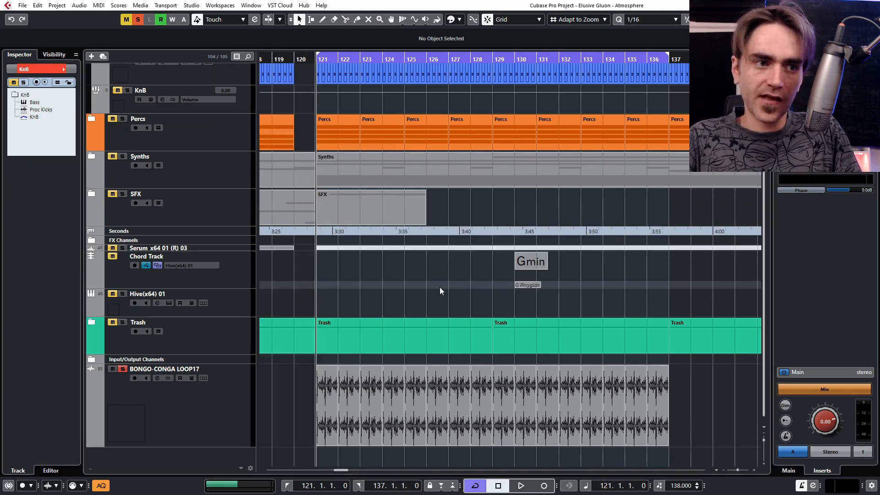
key("ctrl+v")
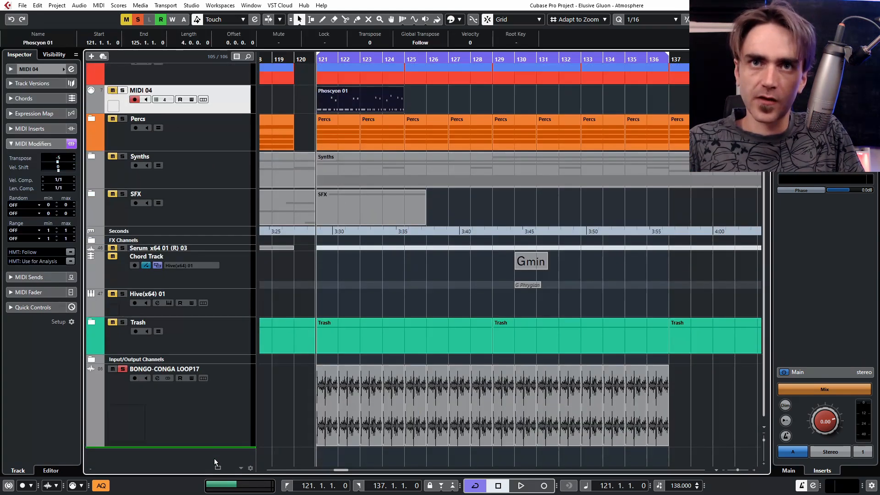
Move the new MIDI track below the BONGO-CONGA LOOP17 track and solo it
left_click_drag(214, 459, 213, 459)
key("s")
Route the MIDI track's output to Snap Heap on BONGO-CONGA LOOP17 and repeat the Phoscyon 01 part up to bar 137
left_click(18, 69)
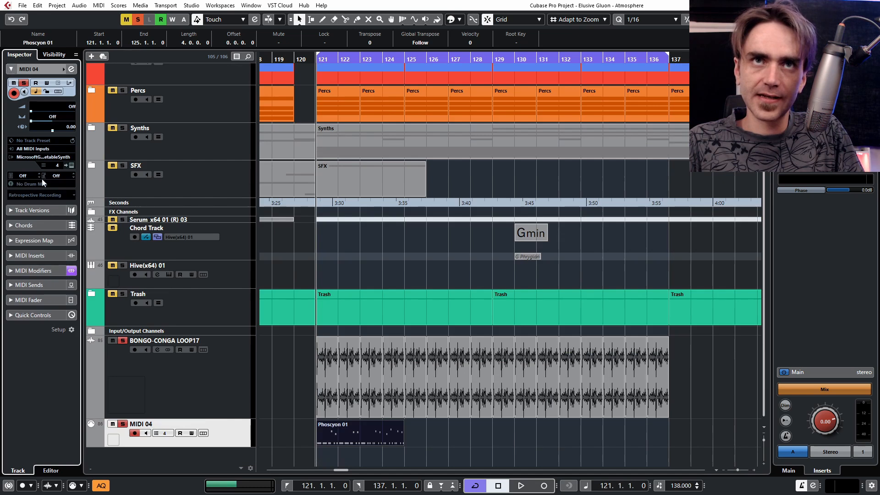
left_click(48, 157)
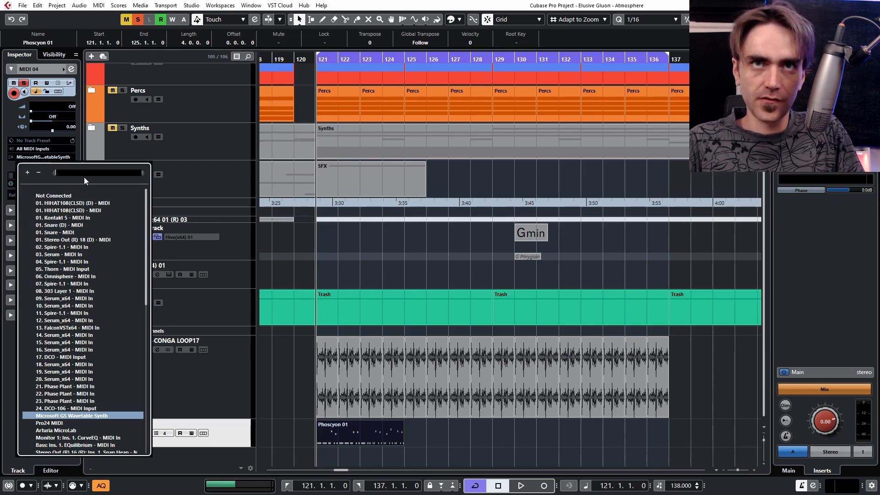
type("sna")
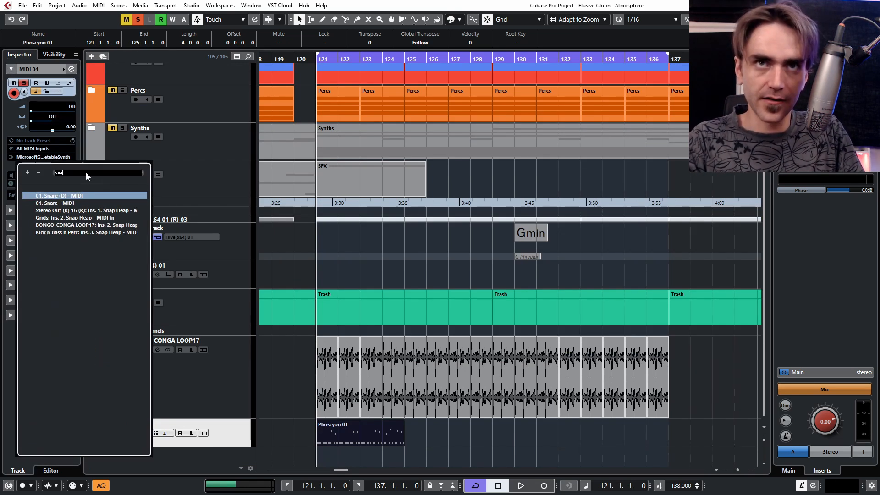
left_click(86, 225)
left_click_drag(404, 439, 669, 440)
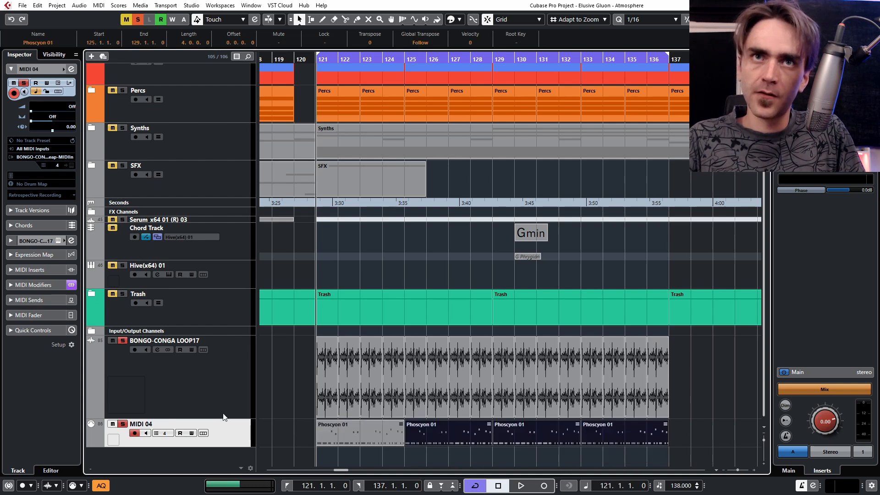
Open Snap Heap from the BONGO-CONGA LOOP17 inserts and play the loop to check its incoming MIDI note signal
left_click(206, 375)
left_click(21, 223)
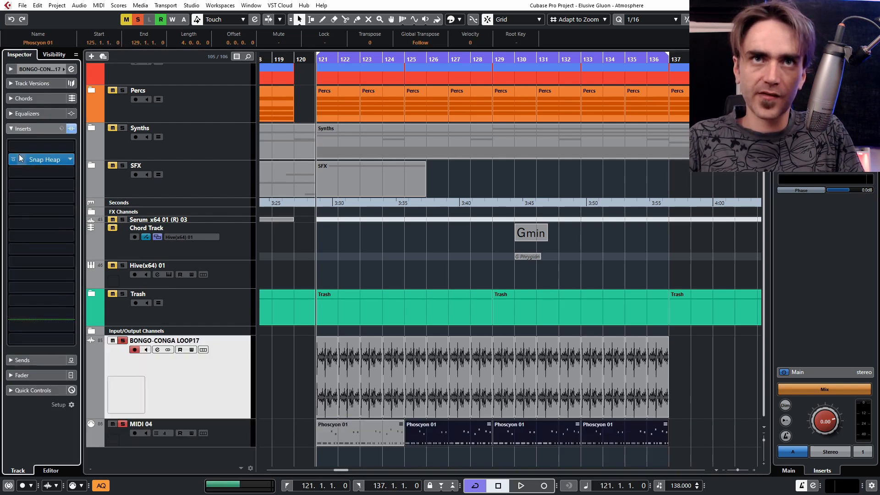
left_click(20, 159)
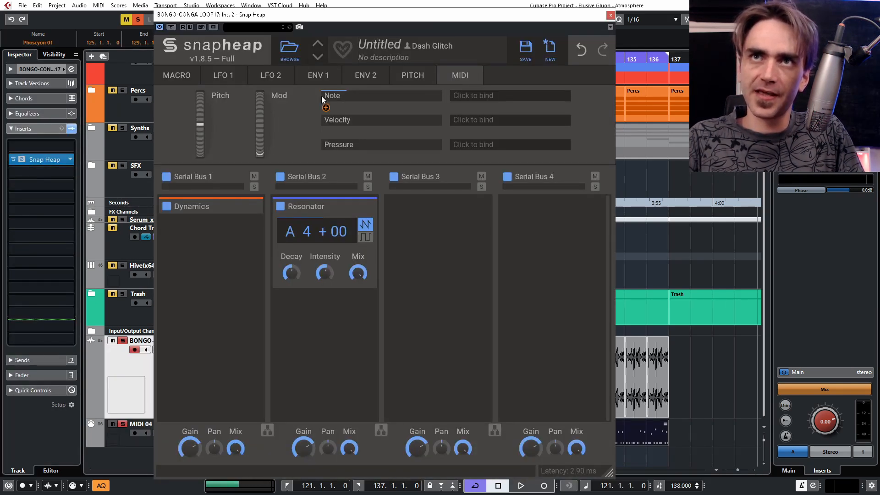
key("space")
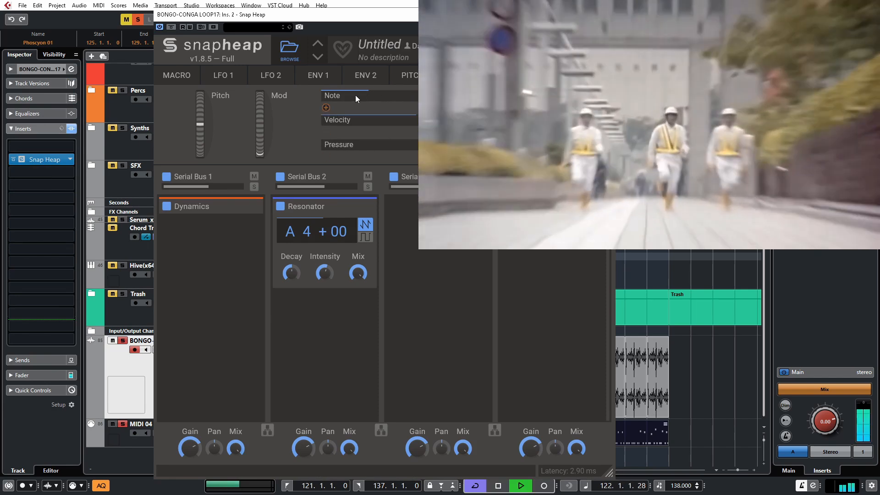
key("space")
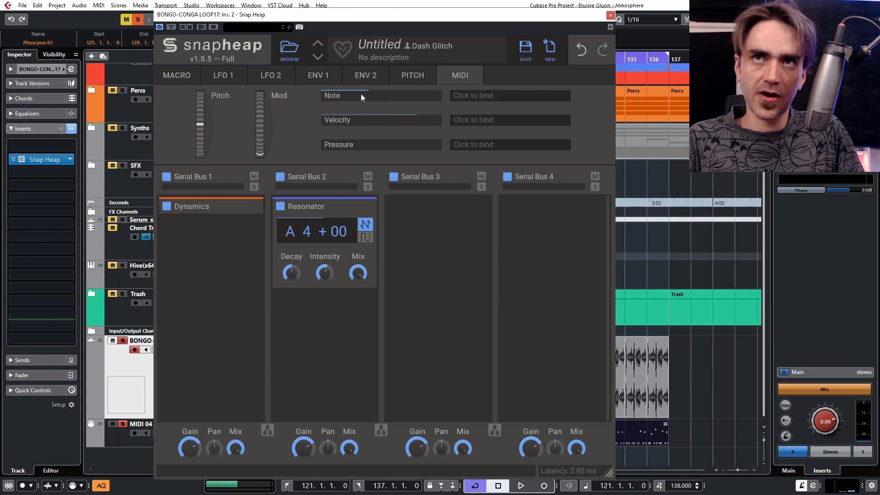
Assign the MIDI Note source to modulate the Resonator's frequency, and audition the result with the loop
left_click(326, 108)
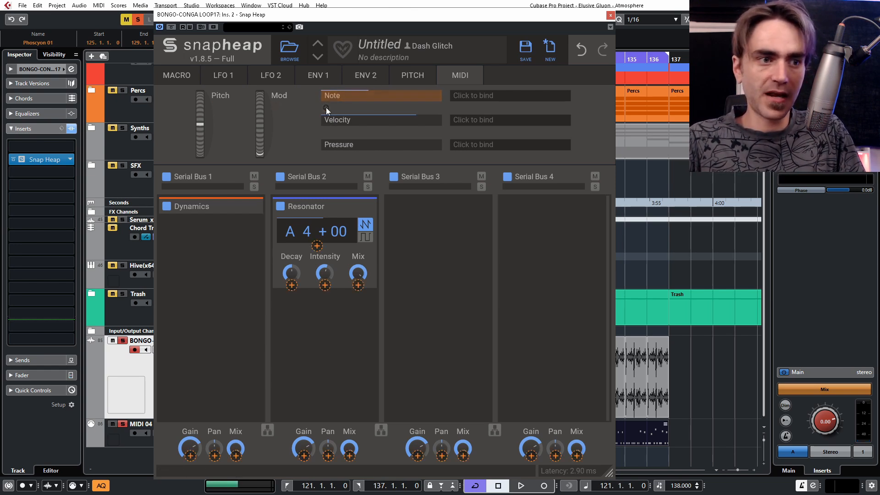
left_click(317, 246)
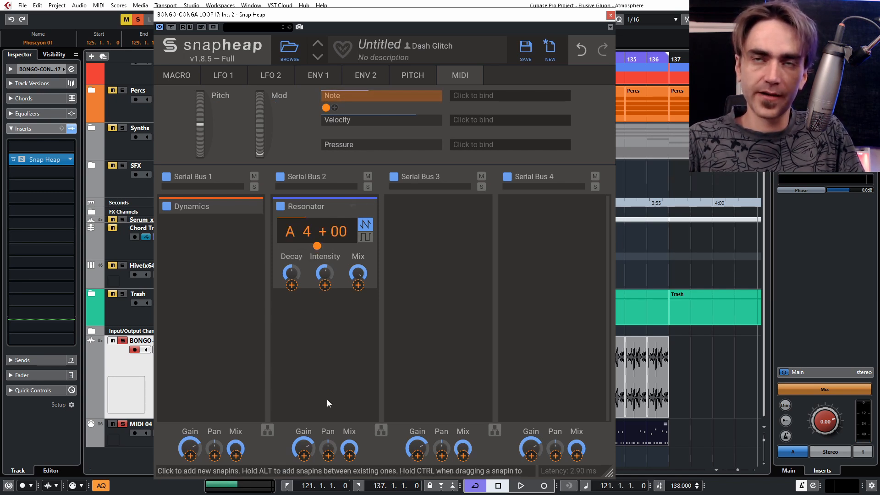
key("space")
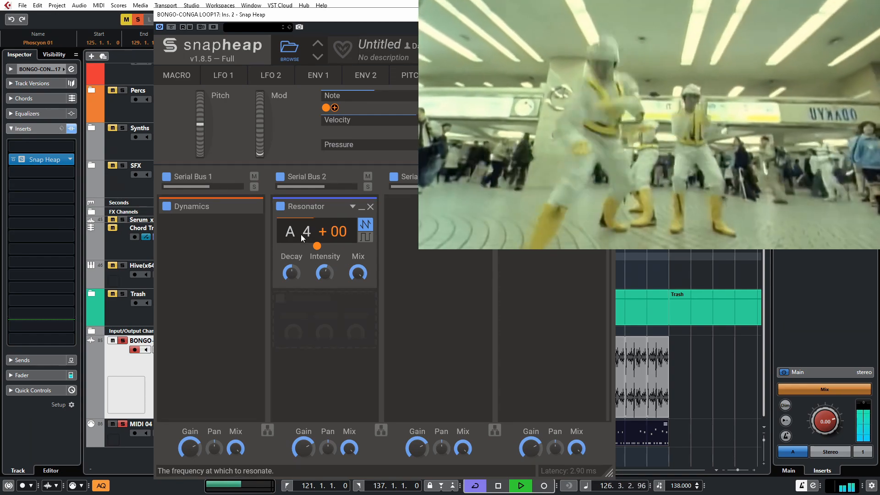
key("space")
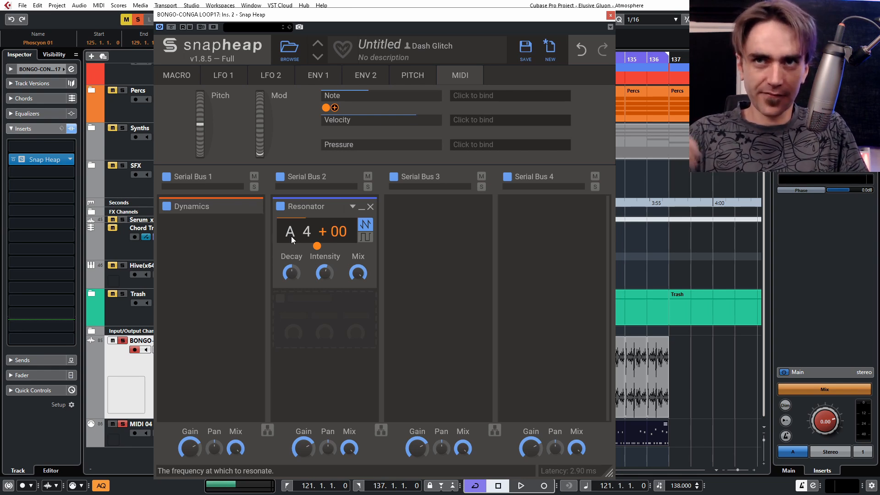
Lower the Resonator's base pitch to A 3, raise its Intensity, and audition the loop
left_click_drag(290, 235, 291, 245)
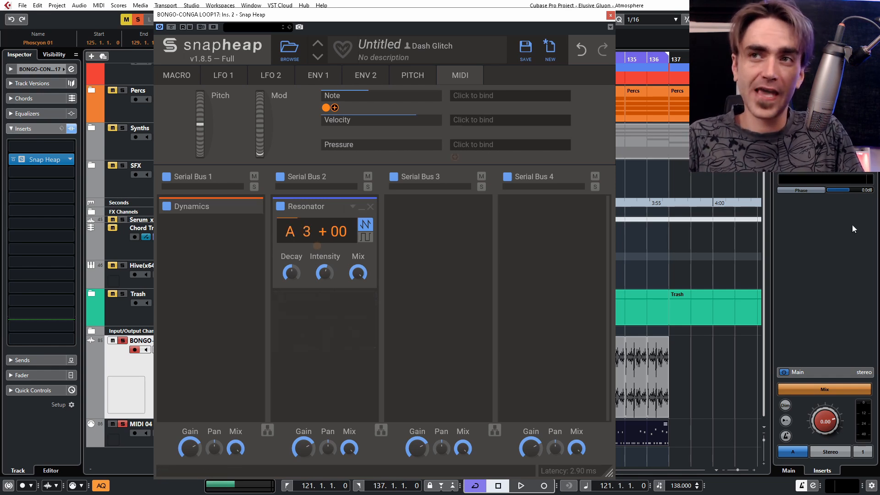
key("space")
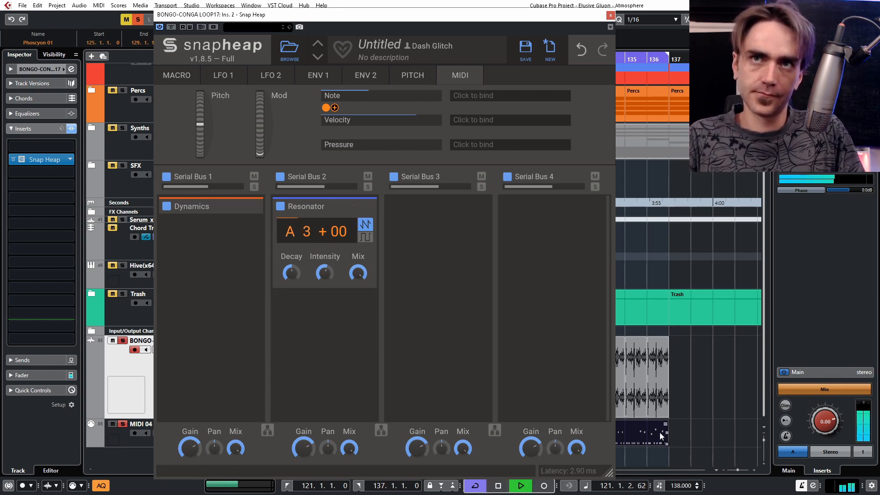
mouse_move(292, 274)
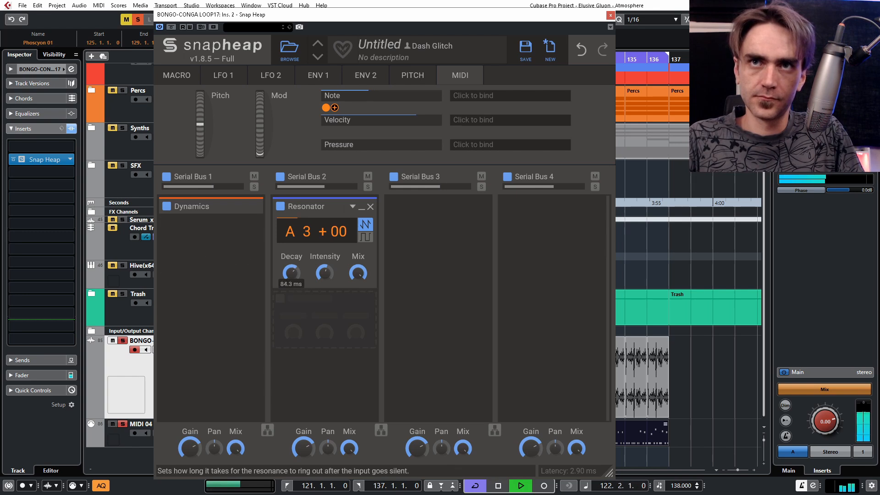
mouse_move(325, 274)
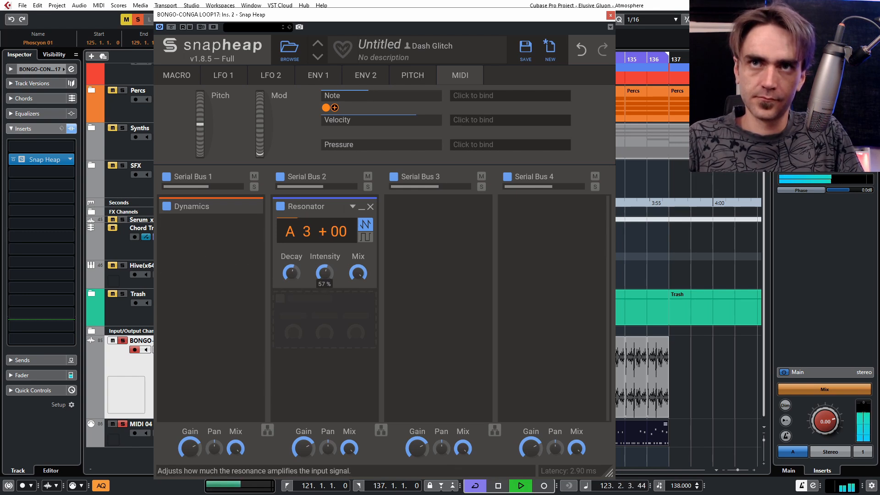
left_click_drag(324, 273, 324, 281)
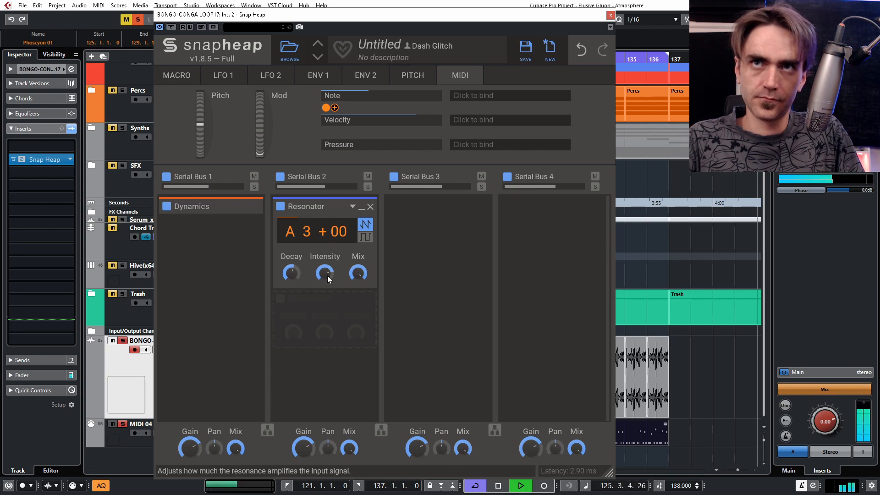
key("space")
Assign the MIDI Velocity source to modulate the Resonator's Decay by 28 % and play the loop
mouse_move(395, 120)
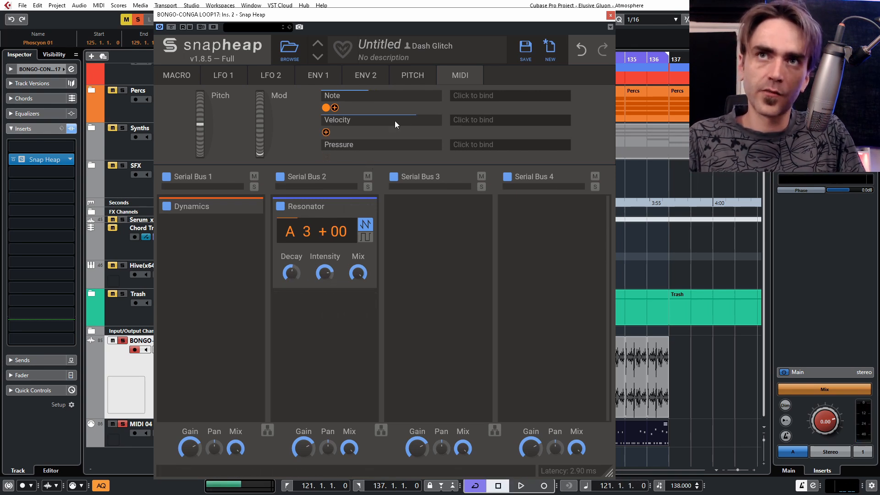
left_click(325, 132)
mouse_move(292, 286)
left_mouse_down()
mouse_move(292, 274)
mouse_move(292, 286)
left_mouse_up()
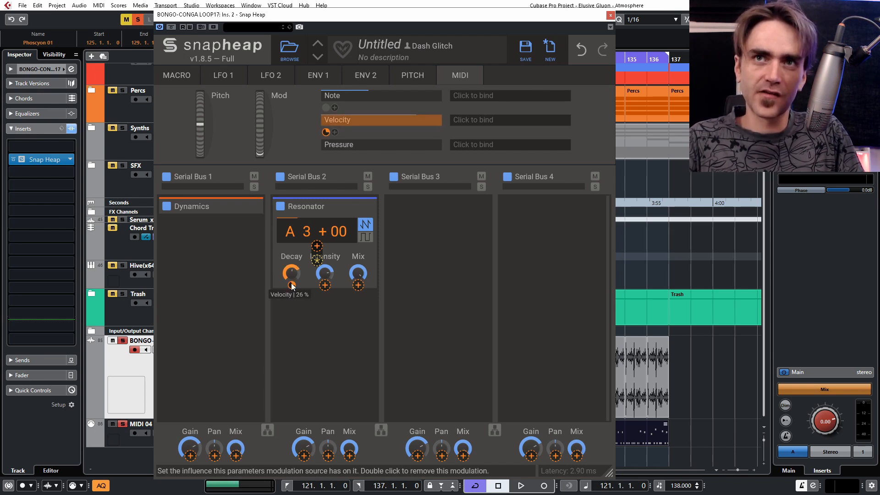
left_click_drag(292, 286, 291, 289)
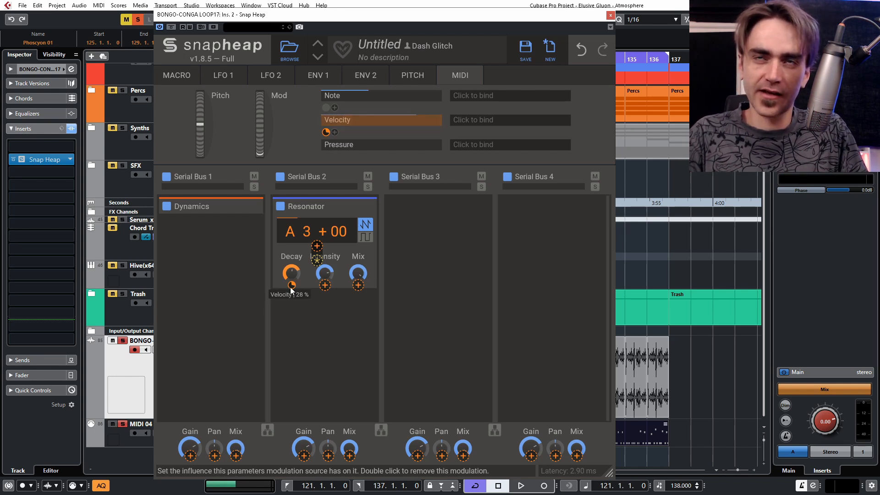
key("space")
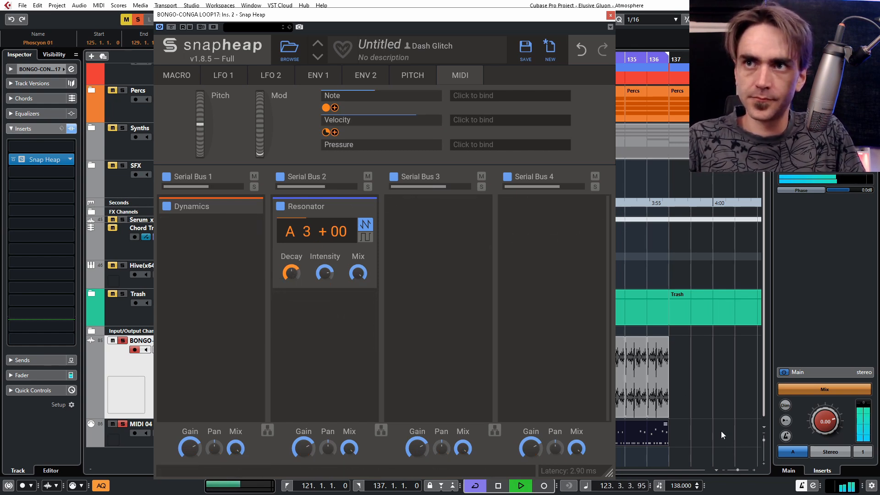
Open the first Phoscyon 01 part for editing and lower the velocity of all its notes to 31
left_click(610, 15)
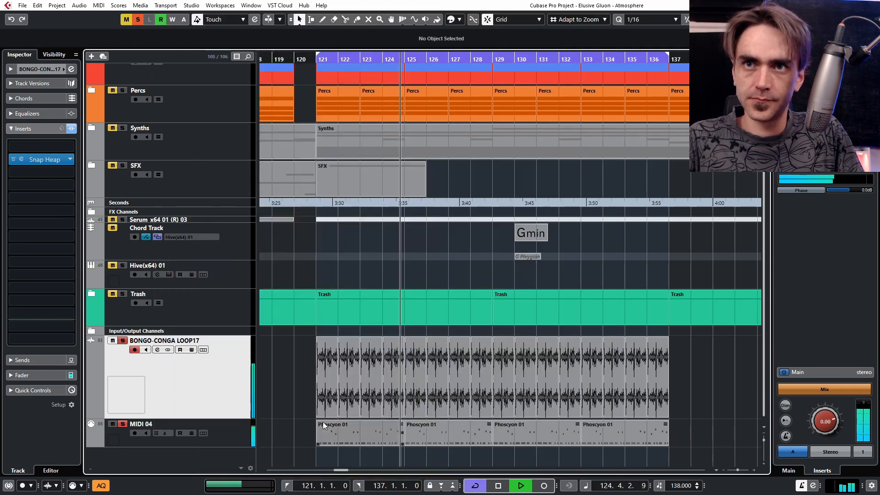
key("space")
double_click(343, 430)
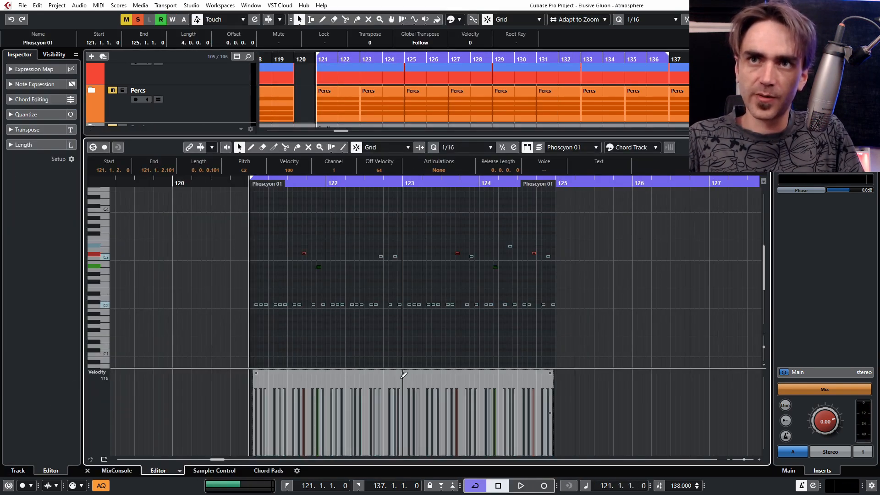
left_click_drag(402, 373, 397, 420)
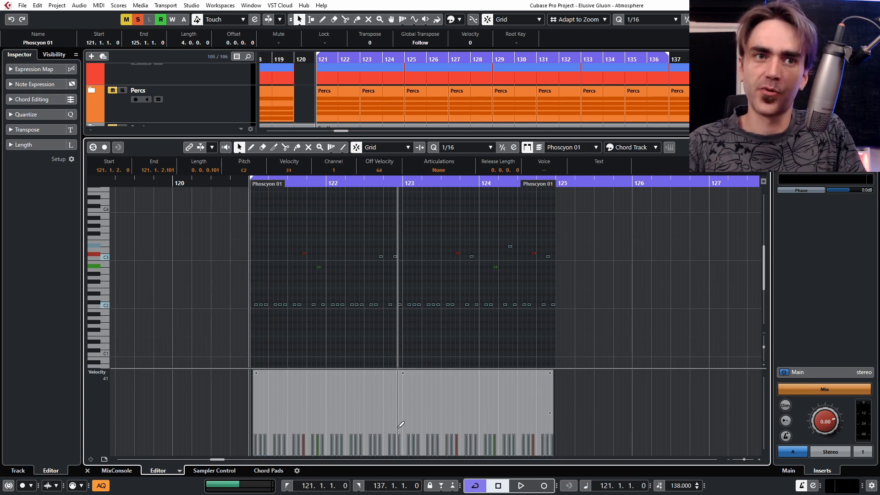
left_click(524, 350)
Raise individual note velocities to varied levels across bars 121 and 122 while the loop plays
key("space")
scroll(278, 298, "up", 4)
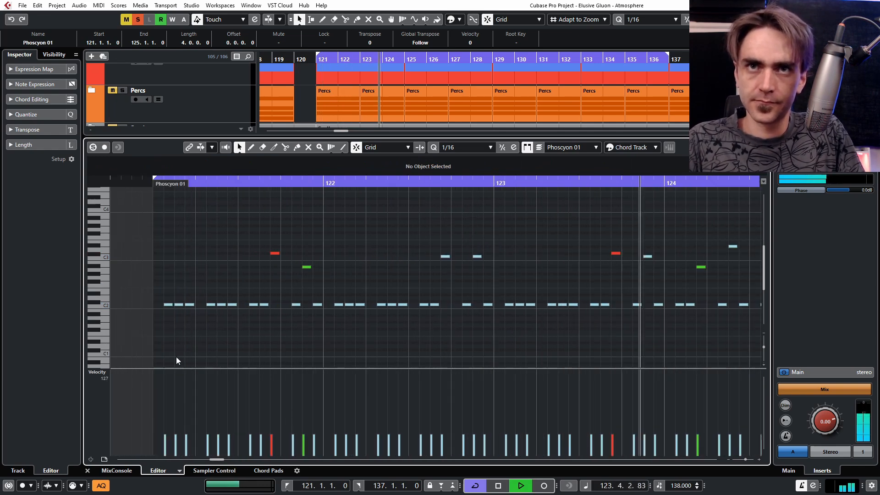
scroll(182, 362, "up", 2)
left_click(233, 385)
left_click(297, 400)
left_click(361, 382)
left_click(424, 410)
left_click(472, 381)
left_click(535, 389)
left_click(552, 407)
key("g")
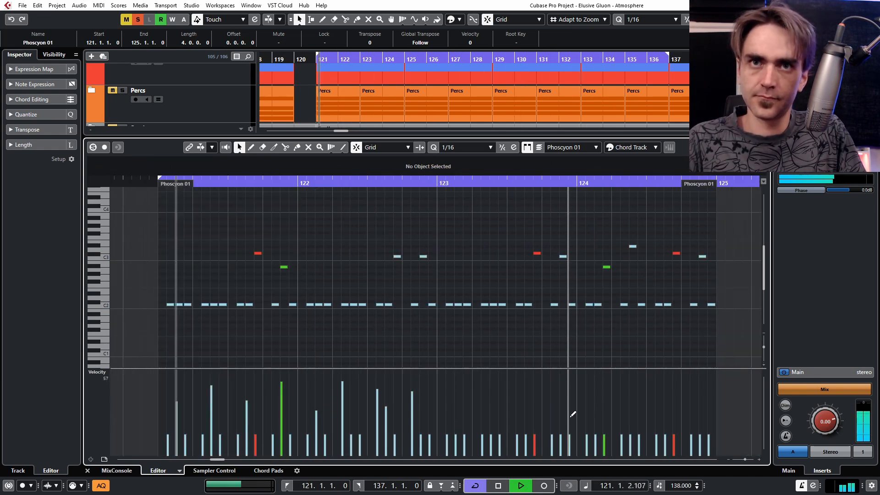
Vary the individual note velocities from the end of bar 122 through bar 124, mixing strong accents with quiet notes
left_click(429, 447)
left_click(447, 408)
left_click(455, 445)
left_click(464, 383)
left_click(481, 408)
left_click(491, 440)
left_click(499, 411)
left_click(517, 379)
left_click(535, 411)
left_click(552, 384)
left_click(569, 442)
left_click(587, 396)
left_click(621, 401)
left_click_drag(729, 204, 160, 313)
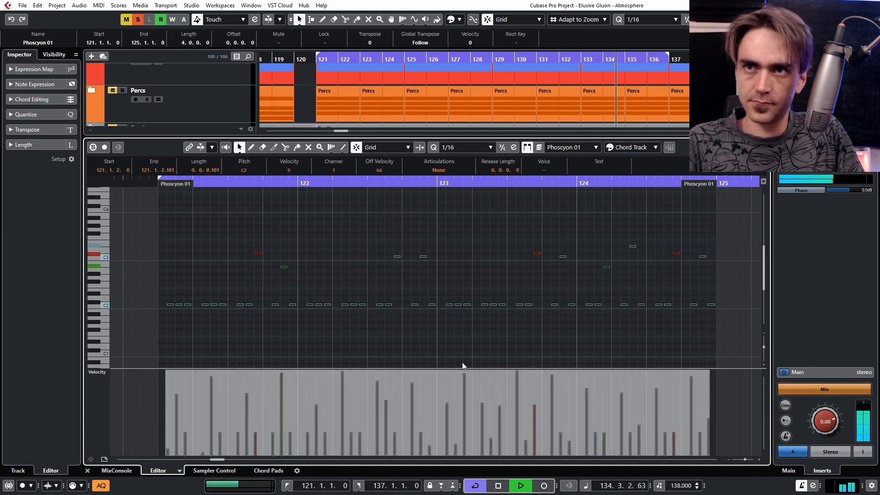
left_click(226, 344)
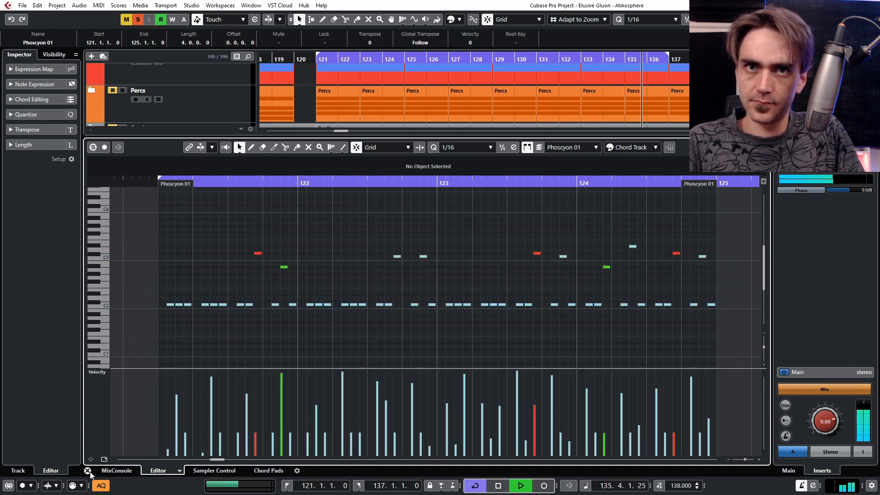
Leave the note editor and check the incoming velocity signal in Snap Heap on BONGO-CONGA LOOP17
key("ctrl+alt+e")
left_click(418, 346)
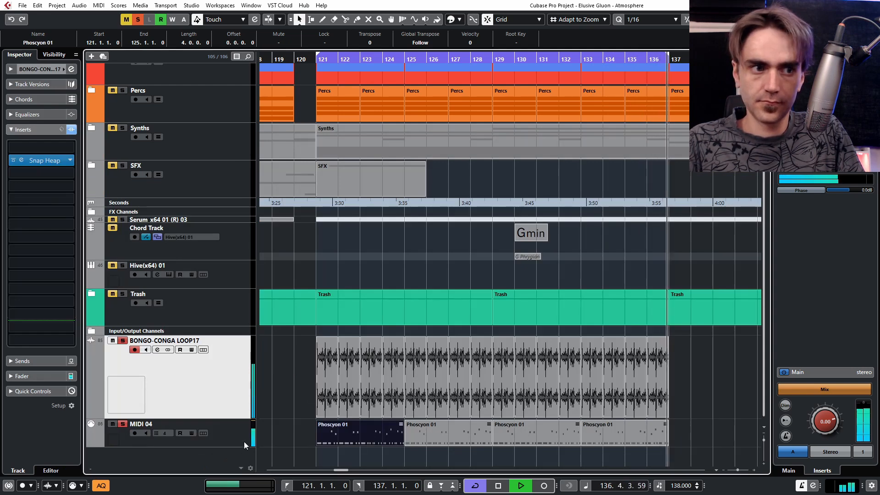
left_click(22, 158)
left_click(22, 157)
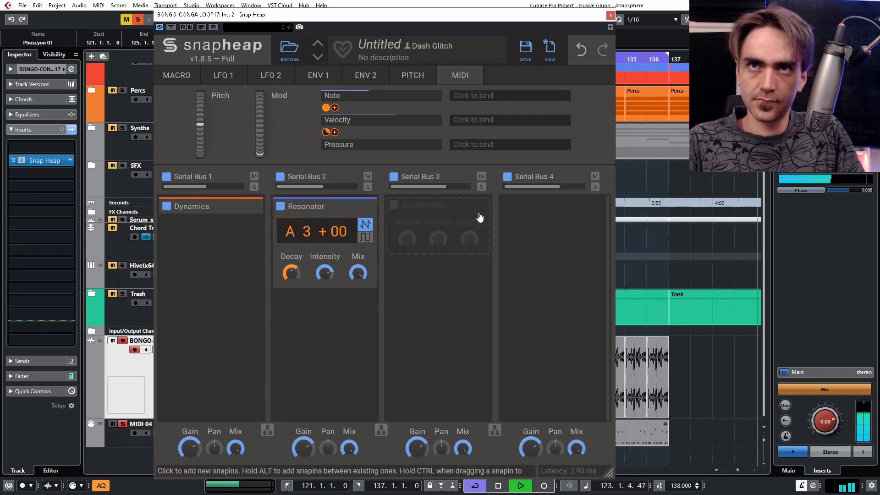
left_click(611, 18)
Try all notes of the first Phoscyon 01 part one octave lower during playback and return them to their original octave
double_click(359, 426)
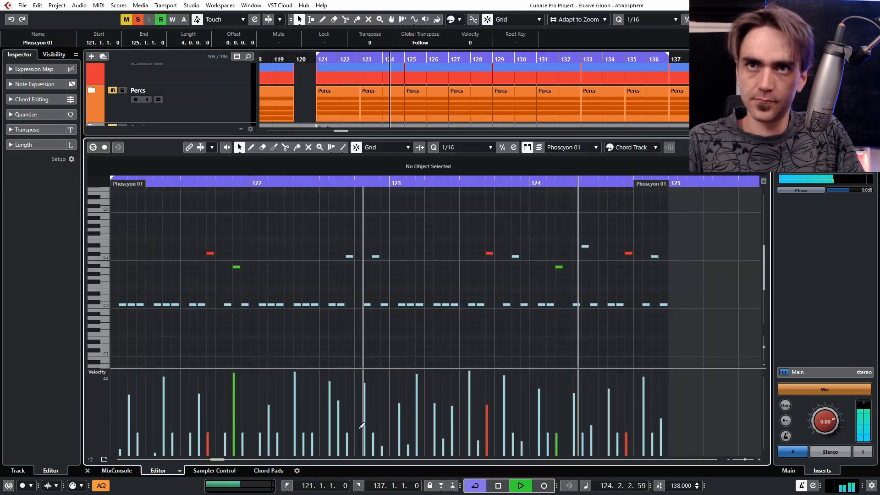
key("ctrl+a")
key("shift+Down")
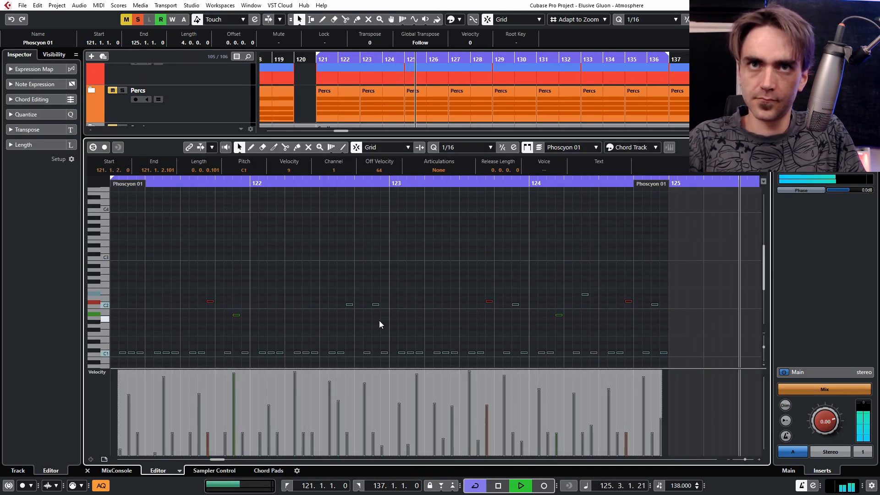
key("shift+Up")
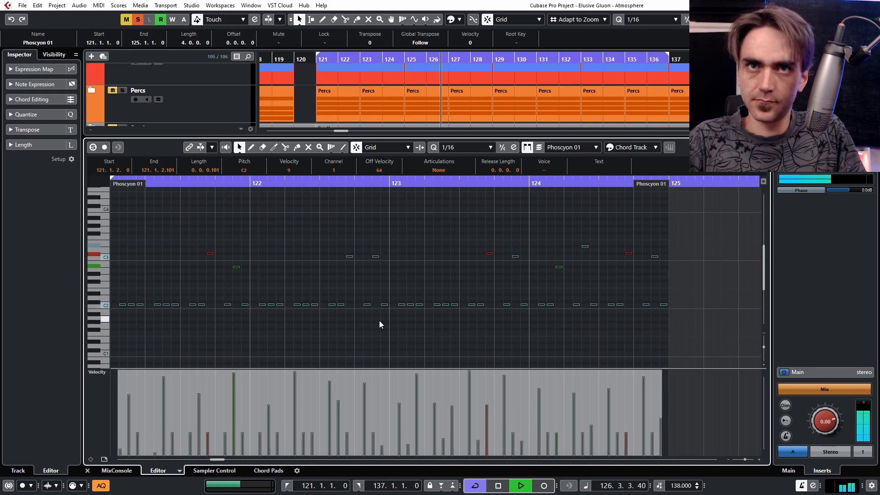
left_click(87, 471)
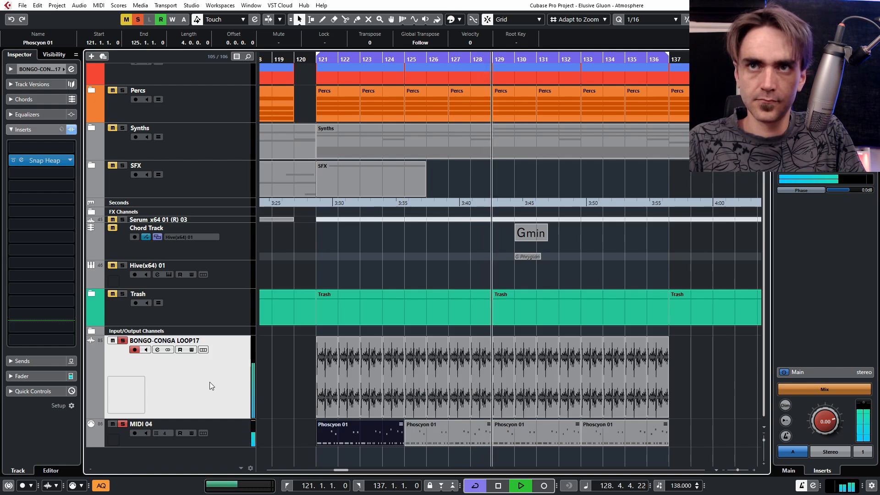
Assign Velocity to modulate the Resonator's Intensity over a base of 14 %, and select the sawtooth waveform
left_click(21, 161)
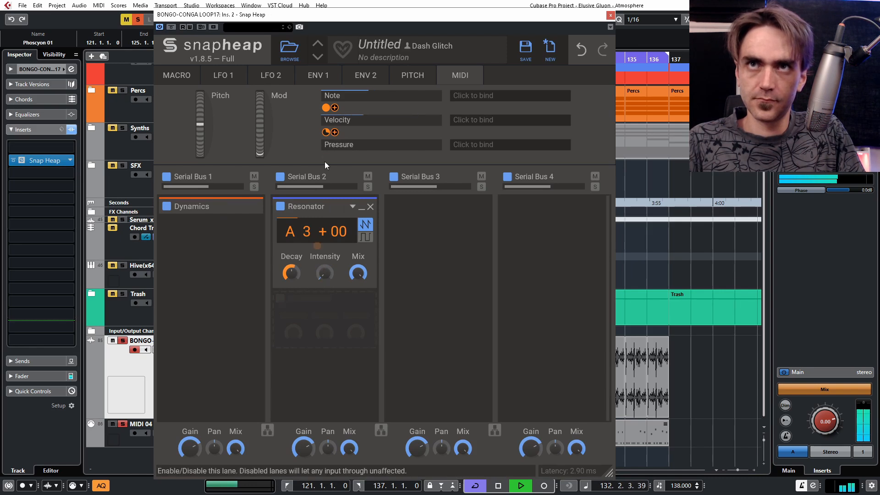
left_click_drag(332, 132, 317, 259)
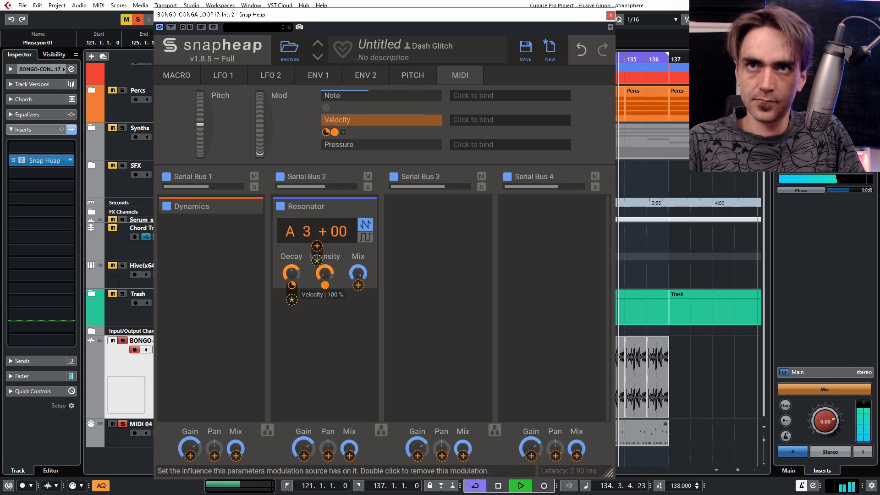
left_click_drag(324, 274, 324, 270)
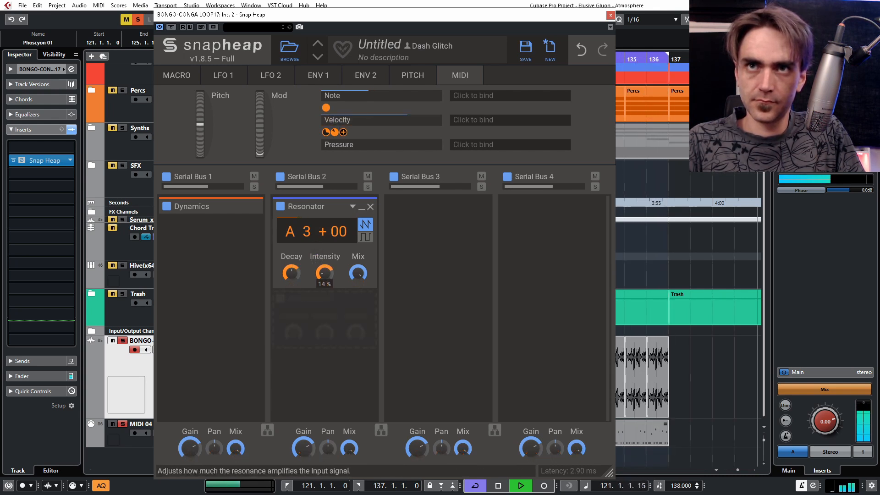
key("space")
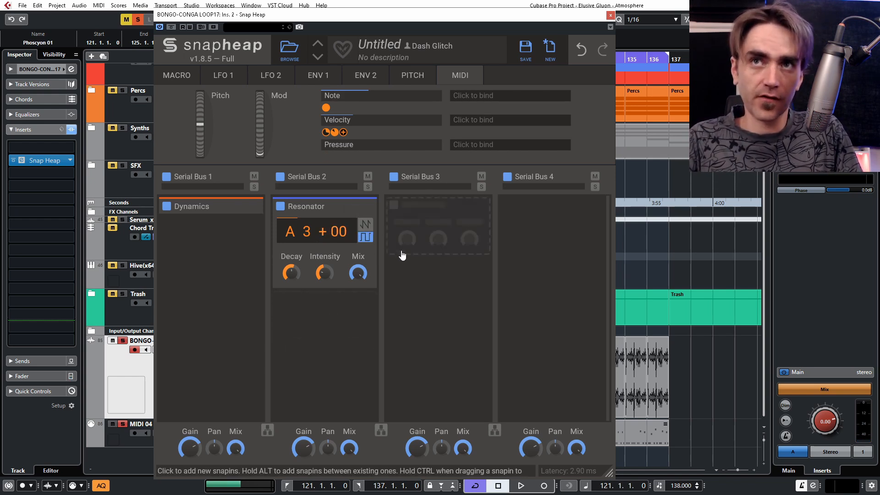
left_click(366, 225)
Add a Dynamics snapin on Serial Bus 3 and shape its curve to compress loud signals at about 8.5:1
left_click(425, 218)
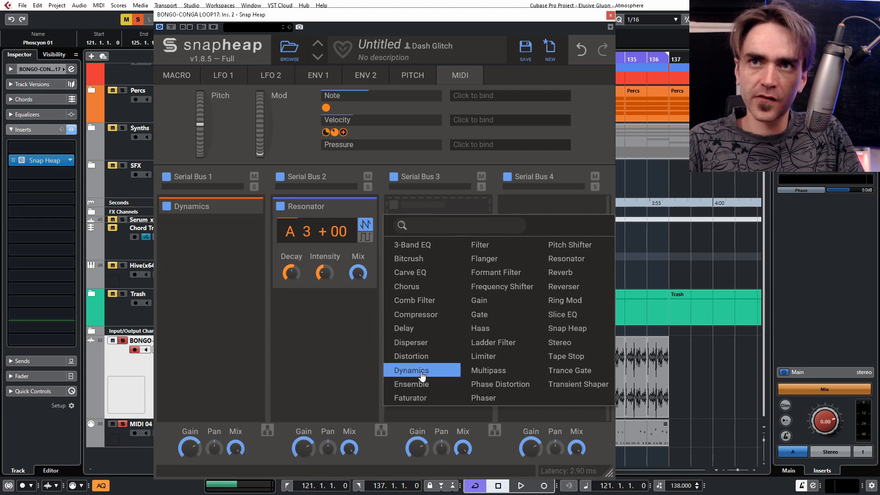
left_click(403, 371)
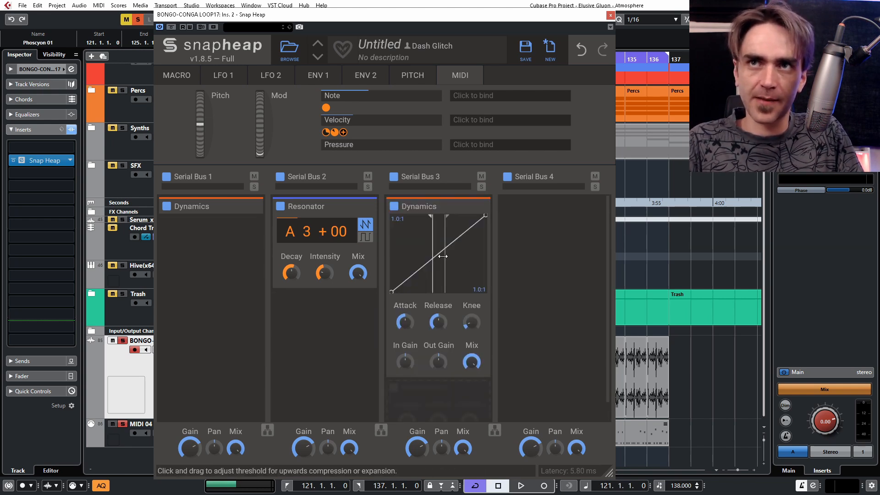
left_click_drag(420, 266, 442, 260)
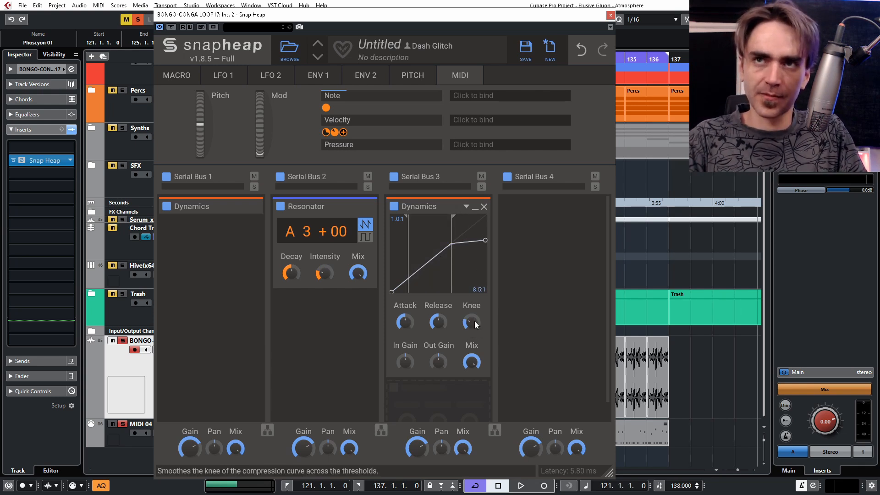
key("ctrl+z")
With the snapins stacked on Serial Bus 1, raise the second Dynamics' Out Gain to about 3.6 dB while auditioning, and collapse it
key("space")
left_click_drag(211, 375, 212, 377)
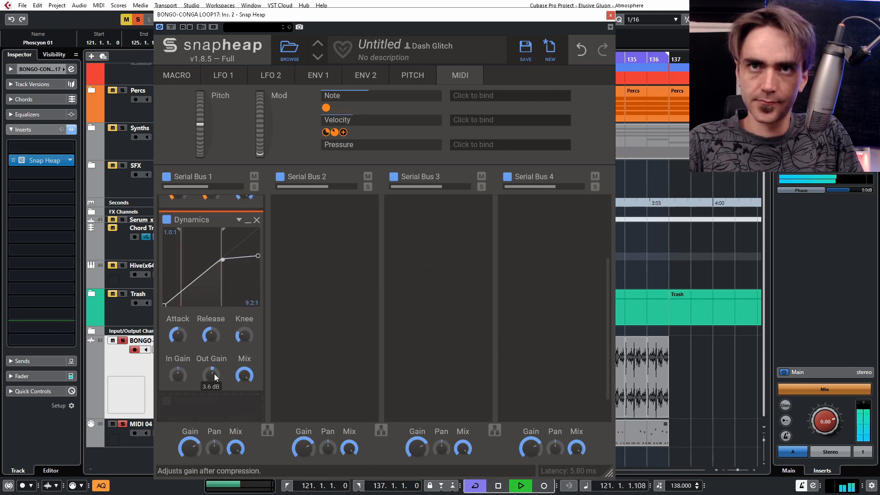
scroll(229, 275, "up", 3)
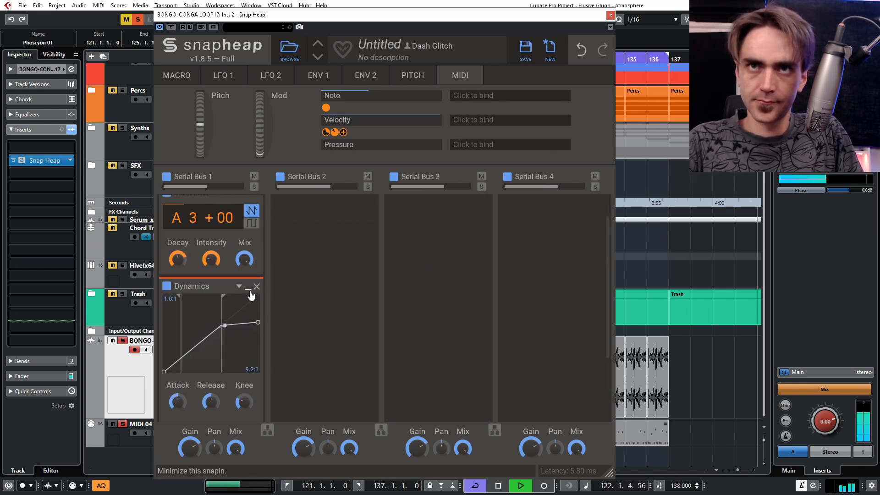
left_click(247, 287)
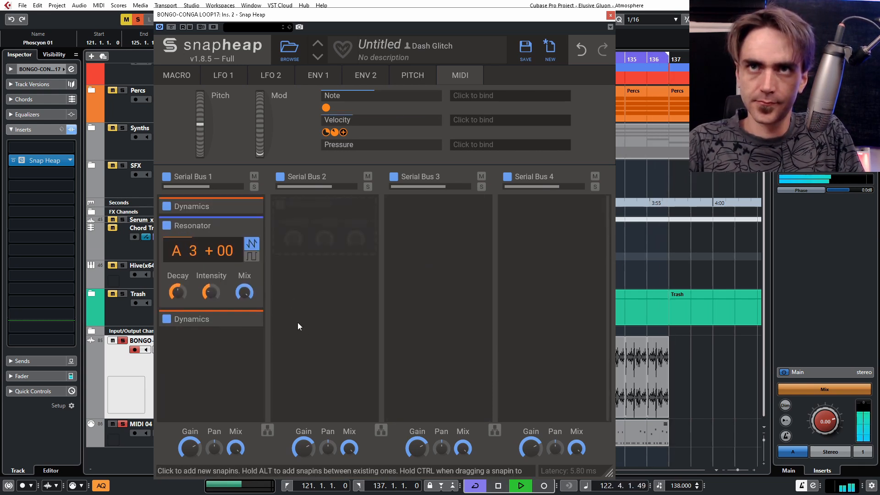
key("space")
Add a band-pass Filter on Serial Bus 2, split the bus into parallel lanes 2a and 2b, and copy the filter to 2b
left_click(302, 293)
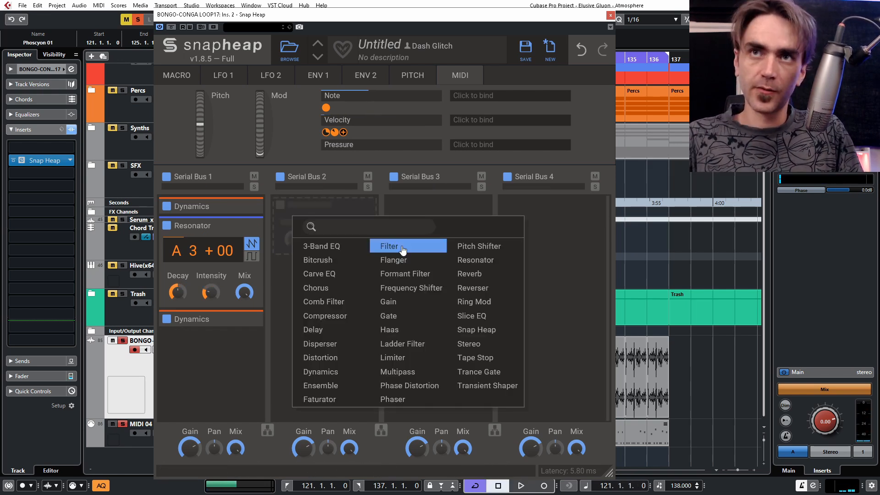
left_click(384, 246)
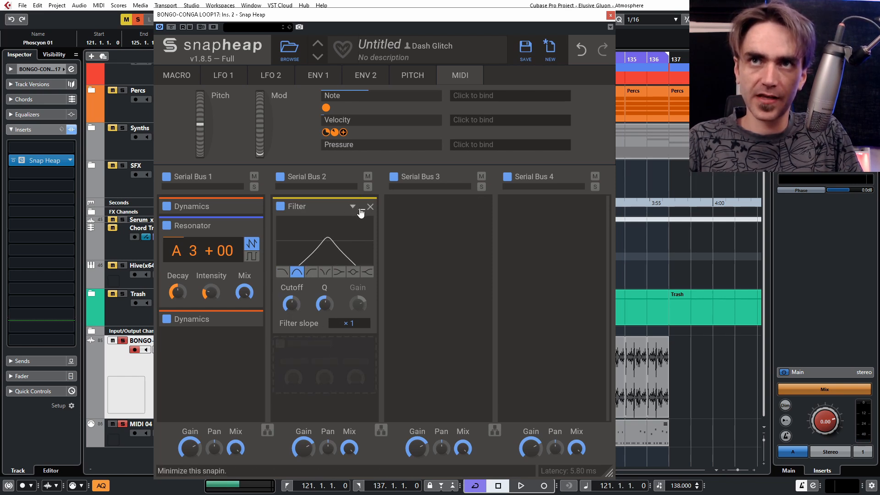
left_click(381, 430)
left_click_drag(322, 212, 434, 216)
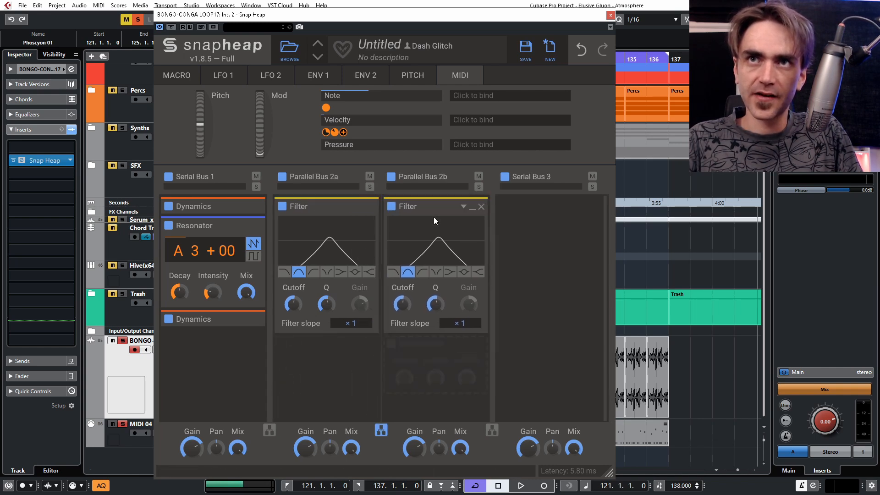
During playback, assign LFO 1 to modulate both parallel filters' cutoffs and set its rate to 0.53 Hz
key("space")
left_click(350, 323)
left_click(459, 323)
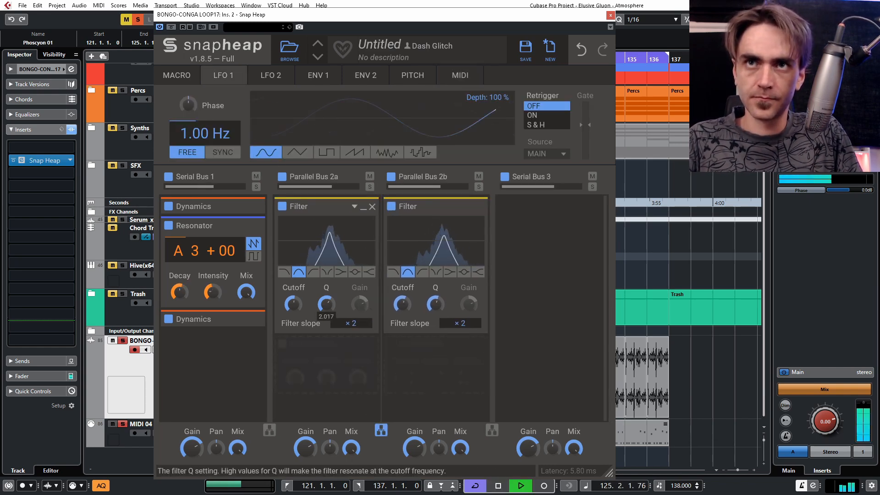
left_click_drag(402, 316, 403, 321)
left_click_drag(204, 133, 200, 140)
Set the filter slope to ×1 on lane 2a and ×2 on 2b, and adjust the LFO 1 modulation of both cutoffs
left_click(351, 323)
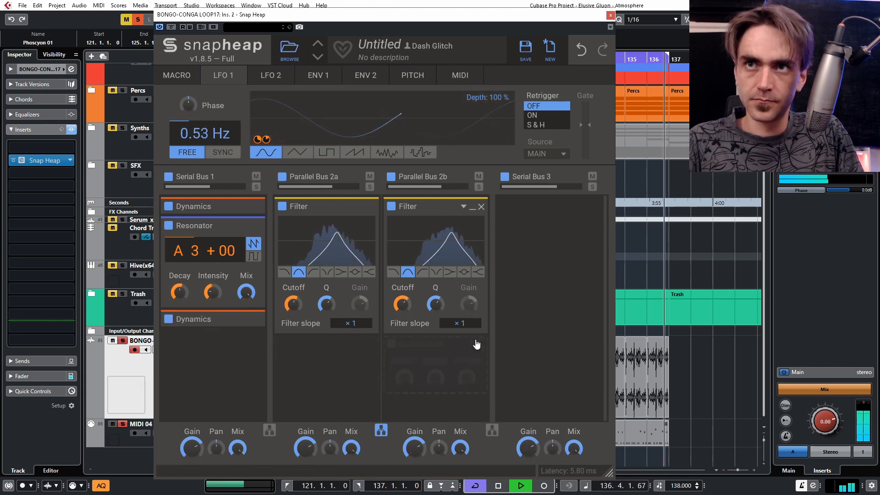
left_click(361, 324)
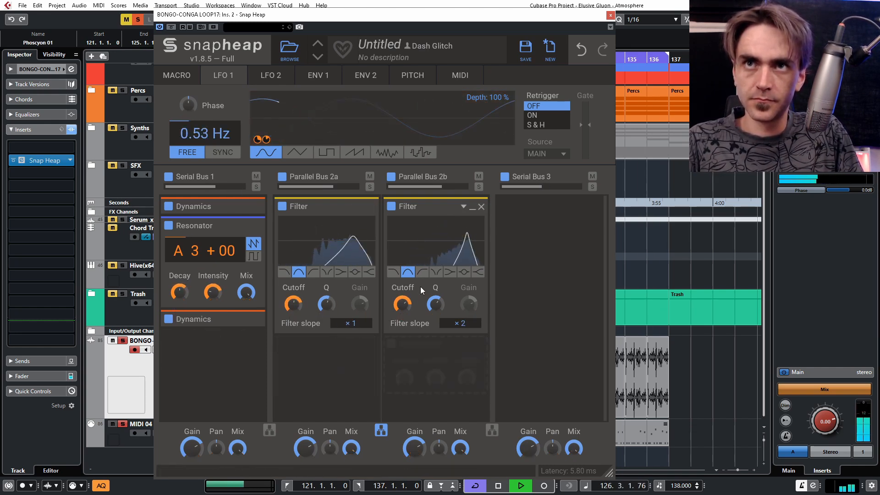
left_click_drag(403, 316, 402, 321)
left_click_drag(293, 316, 291, 320)
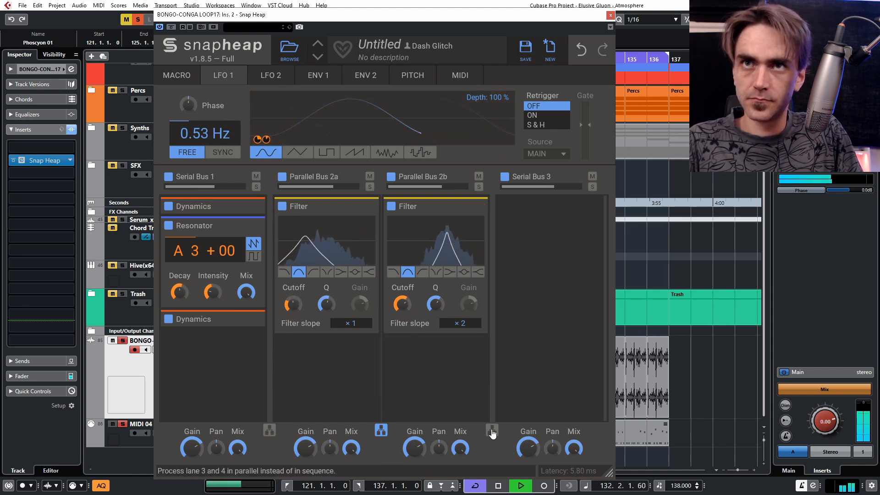
Add a third band-pass Filter with LFO 1 modulating its cutoff, and place it on a new parallel lane 2c
left_click(435, 399)
left_click(441, 354)
scroll(440, 354, "down", 2)
left_click(274, 140)
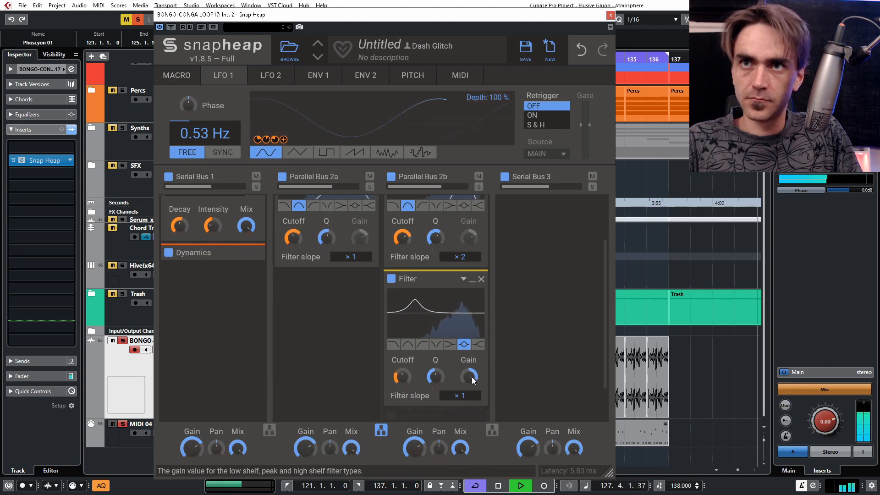
left_click(401, 376)
left_click_drag(408, 278, 213, 275)
scroll(266, 349, "up", 2)
left_click_drag(265, 348, 504, 431)
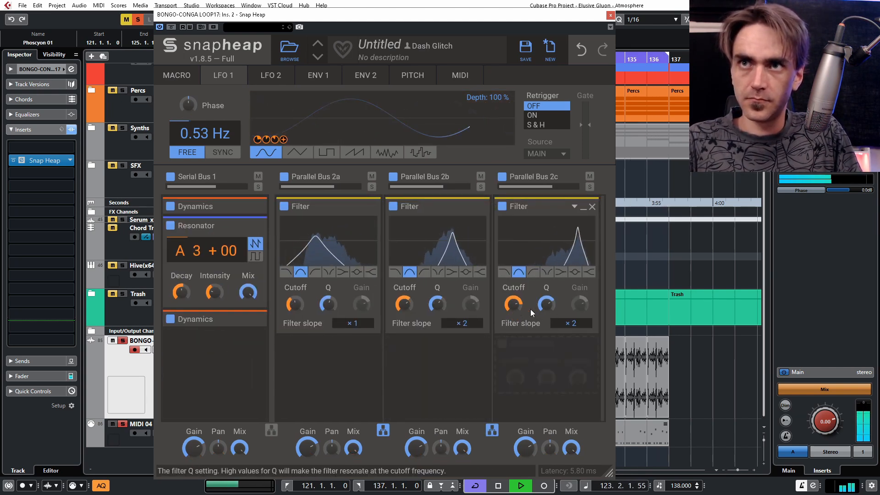
Fine-tune the three parallel filters by ear, with slopes of ×2 on 2a, ×3 on 2b and ×2 on 2c
left_click_drag(438, 304, 464, 331)
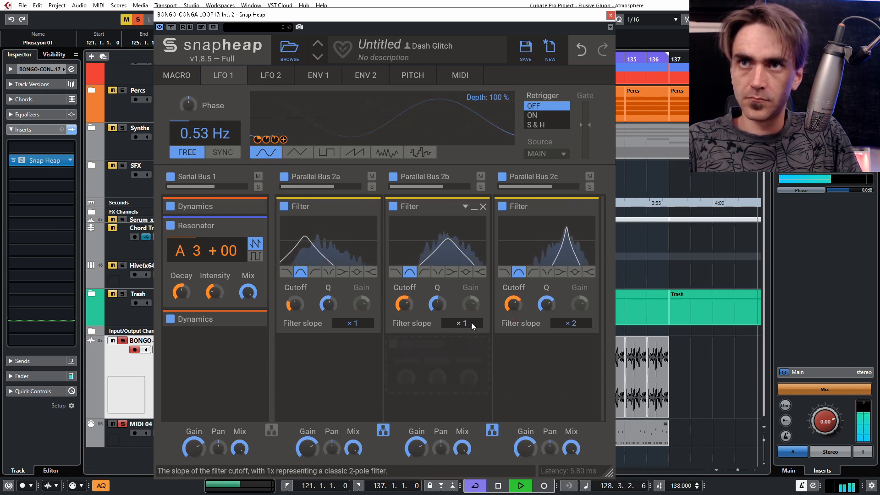
left_click_drag(571, 323, 571, 330)
left_click_drag(546, 304, 546, 312)
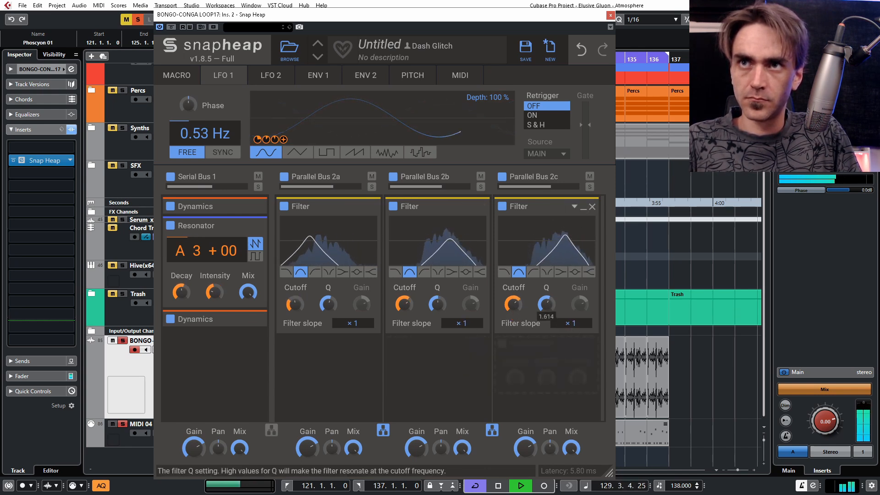
left_click_drag(476, 323, 477, 311)
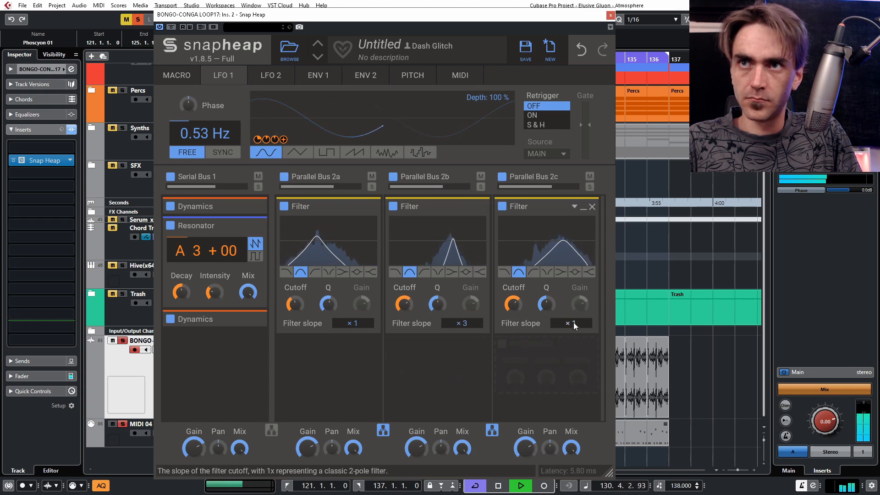
left_click_drag(572, 323, 572, 316)
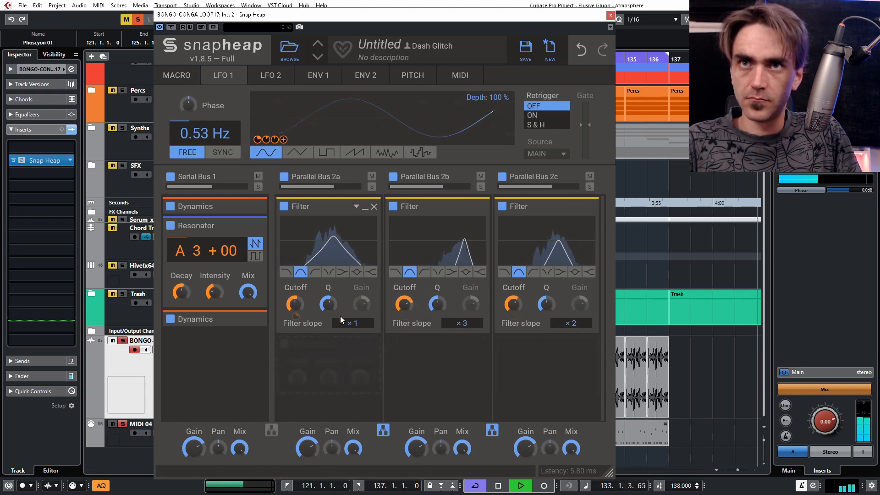
mouse_move(351, 322)
left_mouse_down()
mouse_move(351, 310)
mouse_move(353, 324)
left_mouse_up()
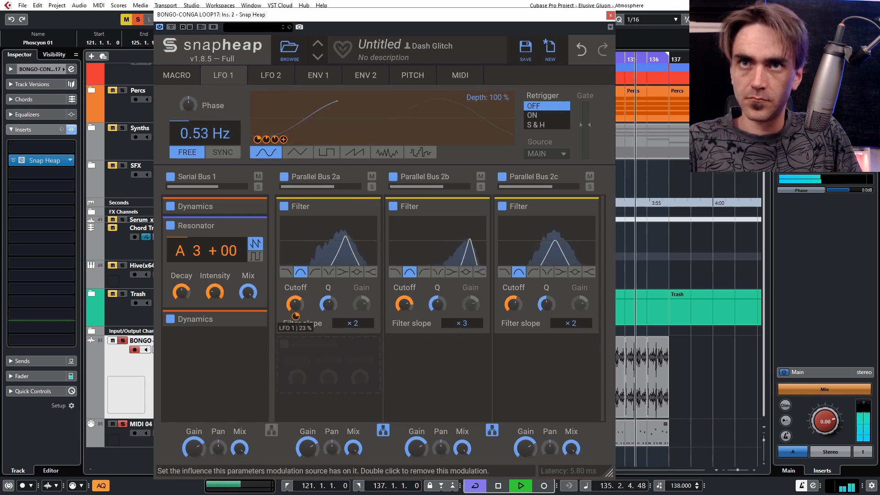
Try LFO 1 rates as fast as 9.37 Hz, settle on 0.43 Hz, close the plugin and stop playback
mouse_move(205, 133)
left_mouse_down()
mouse_move(205, 107)
mouse_move(204, 130)
mouse_move(190, 133)
left_mouse_up()
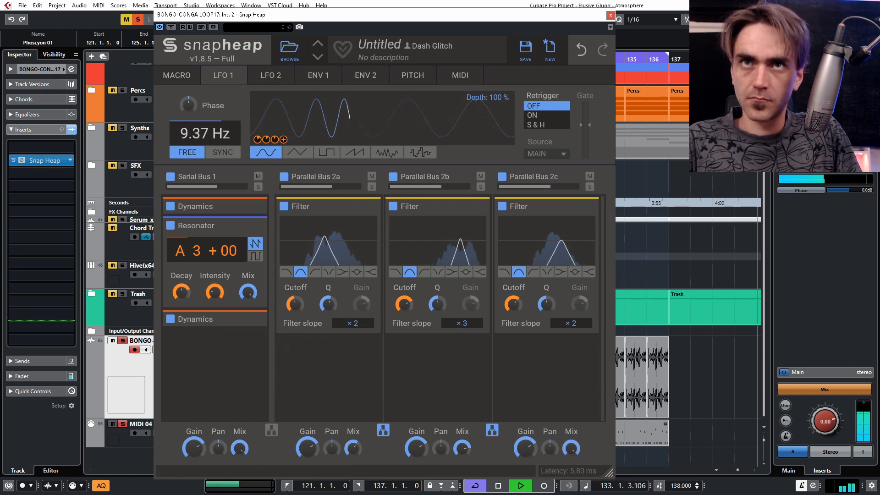
left_click_drag(198, 124, 191, 133)
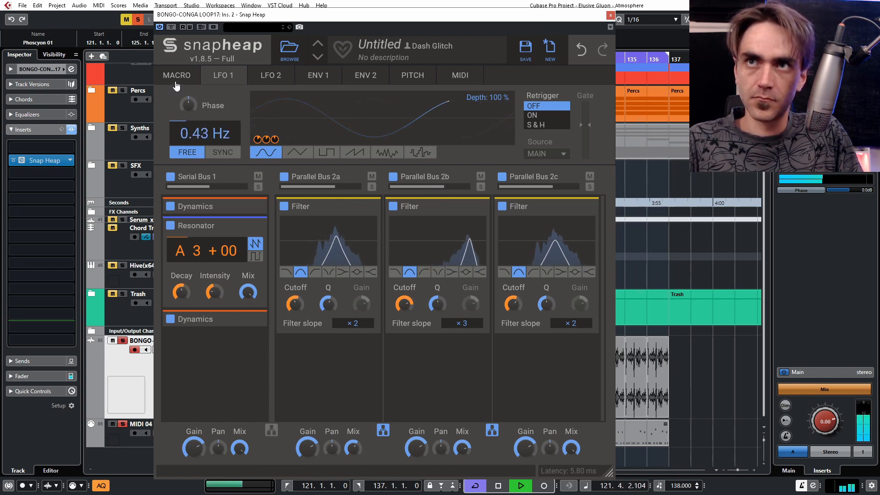
left_click(610, 15)
key("space")
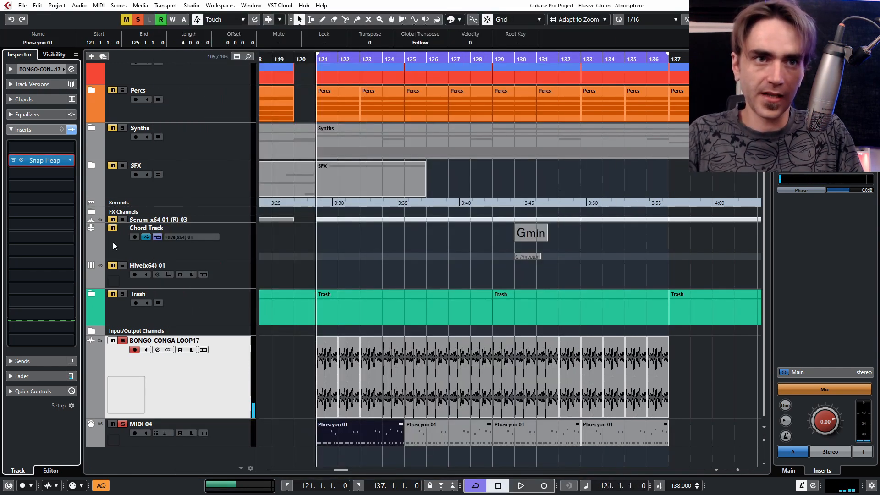
In the loop track's ColourCopy delay, shorten the right tap, lower the Saturation, set Mix to 5.50 and close the plugin
scroll(279, 144, "up", 2)
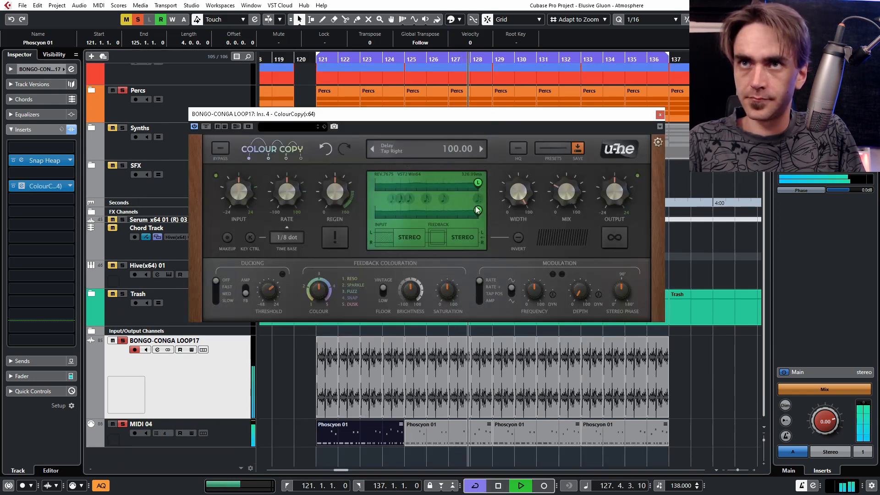
left_click_drag(476, 210, 444, 217)
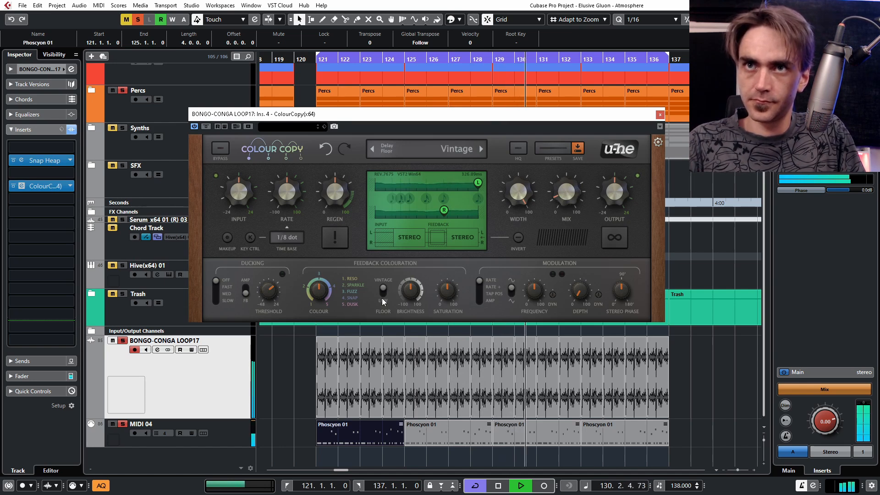
scroll(446, 293, "down", 10)
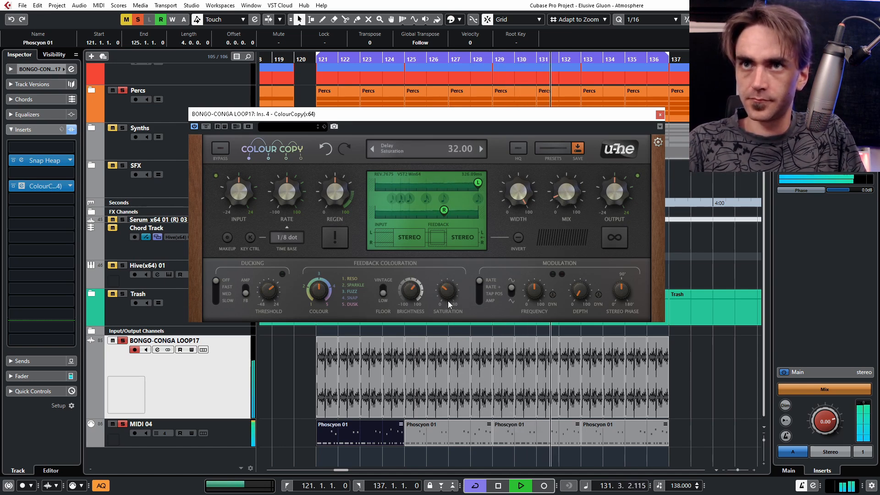
scroll(570, 199, "down", 6)
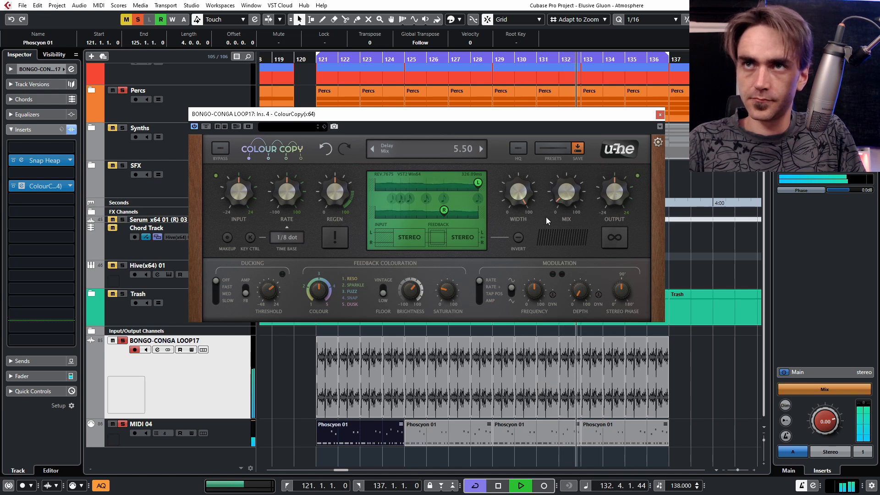
left_click(660, 114)
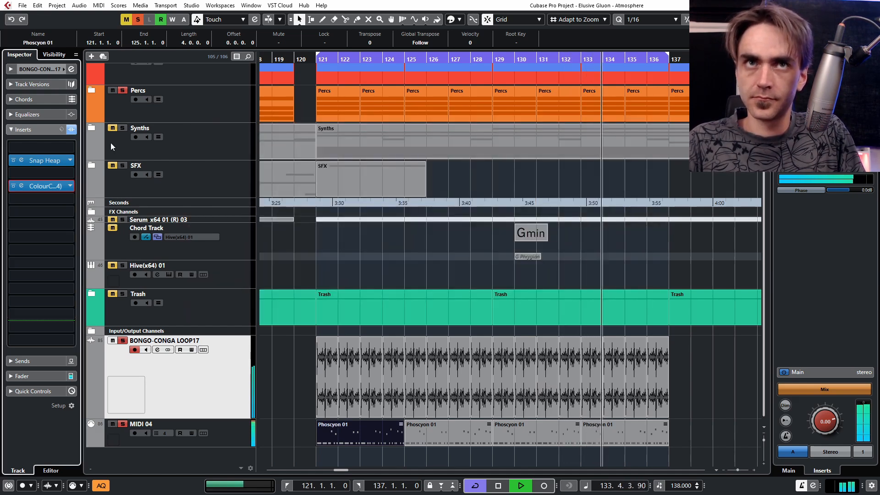
Reopen Snap Heap, set up the first macro as a modulation control named LFO, and save the preset
left_click(20, 160)
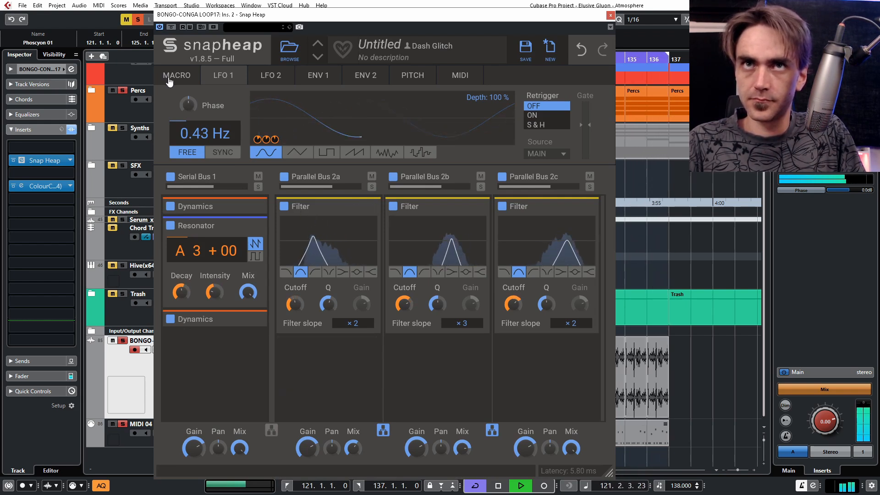
left_click(188, 77)
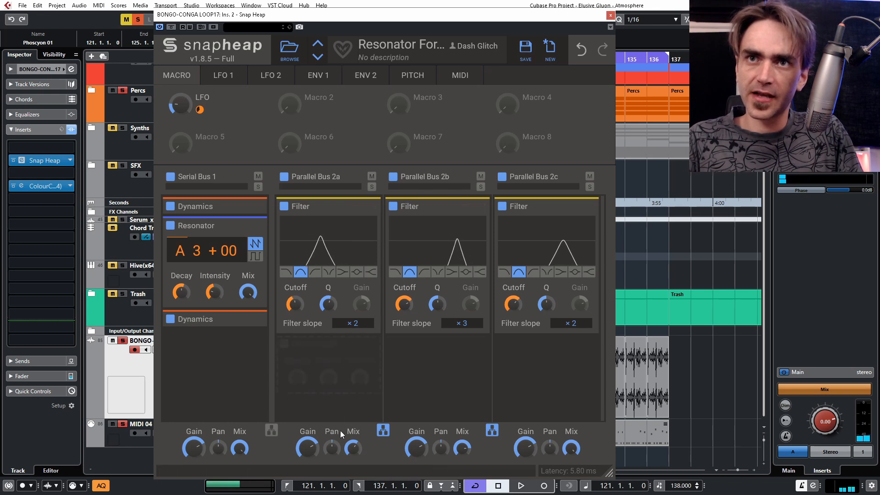
Remove all three band-pass filters and return the parallel lanes to serial routing
left_click(383, 430)
left_click_drag(369, 207, 407, 206)
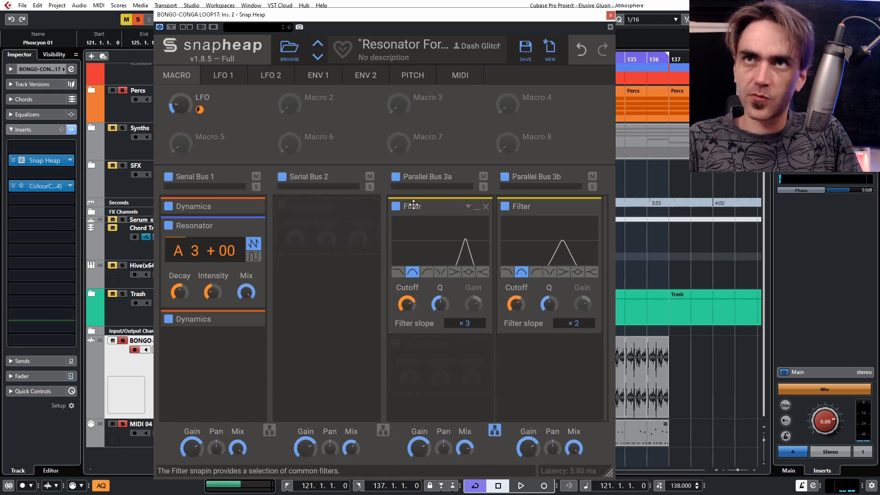
left_click(486, 207)
left_click(596, 208)
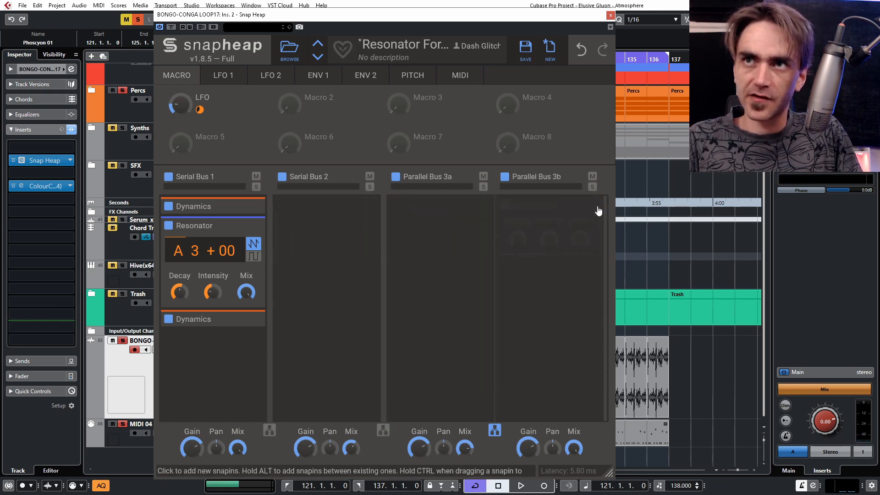
left_click(498, 434)
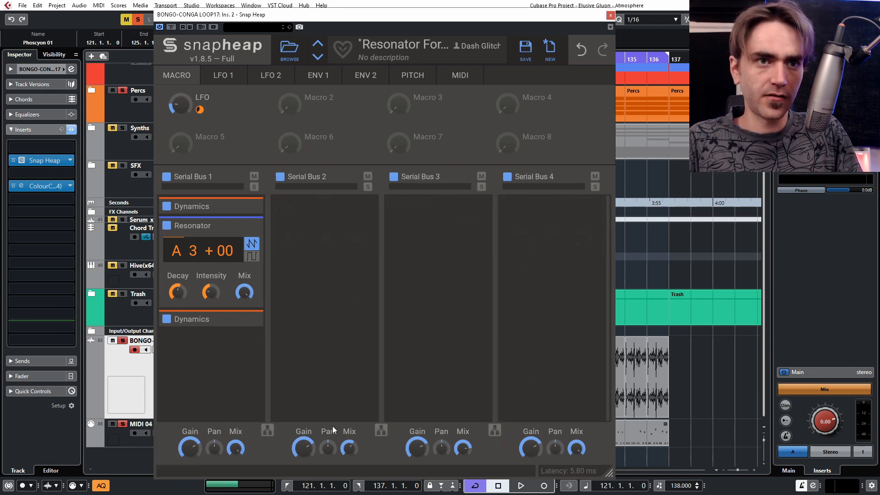
Add a low-pass Filter on Serial Bus 2 and assign Velocity to modulate its cutoff
left_click(322, 222)
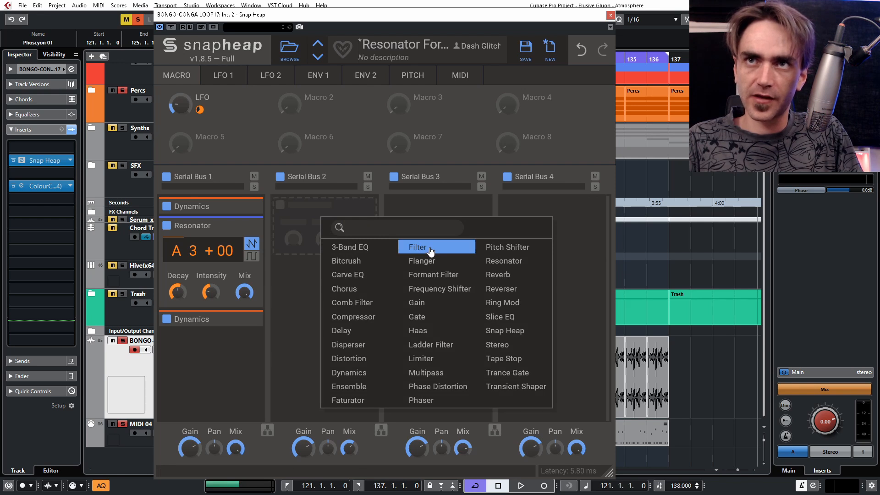
left_click(430, 248)
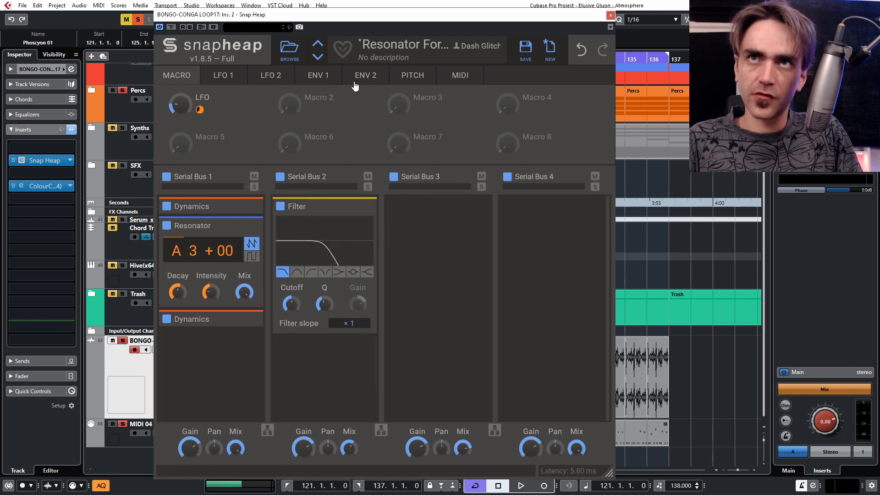
left_click(421, 76)
left_click(462, 76)
left_click_drag(291, 316, 292, 288)
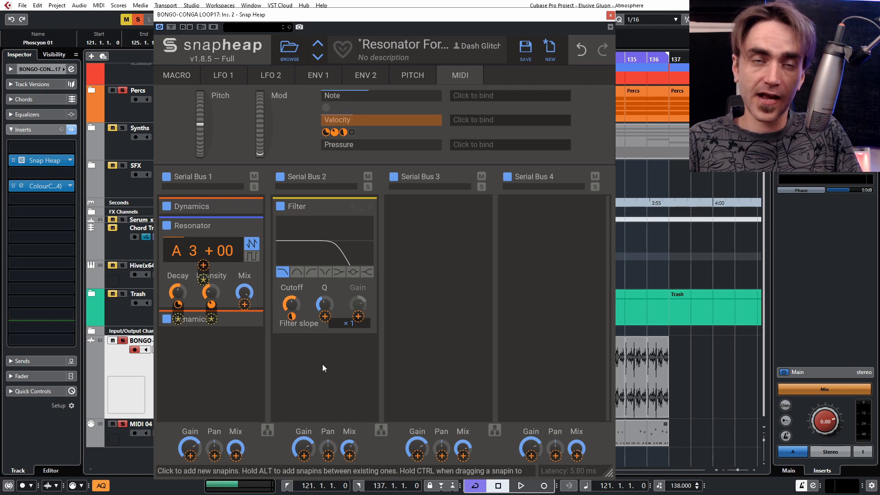
Adjust ENV 1's decay and release in ADSR mode, and assign it to modulate the low-pass filter's cutoff by 40 %
left_click(318, 75)
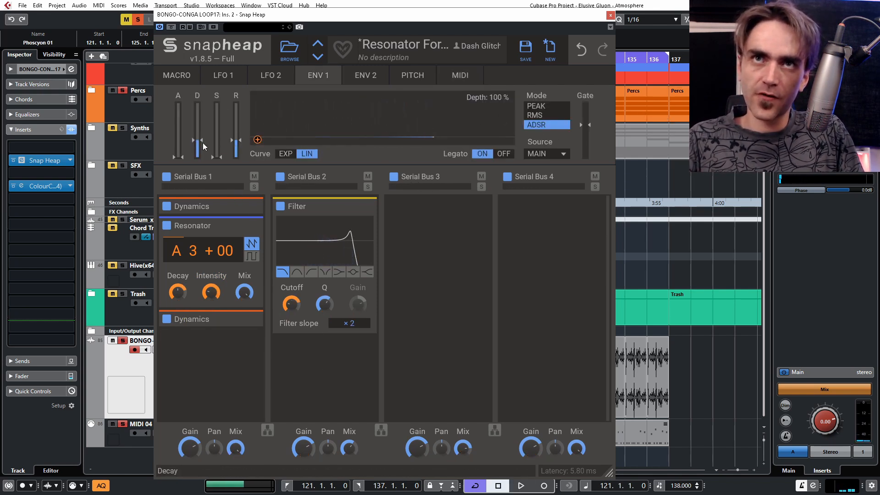
left_click_drag(198, 142, 235, 147)
left_click(257, 139)
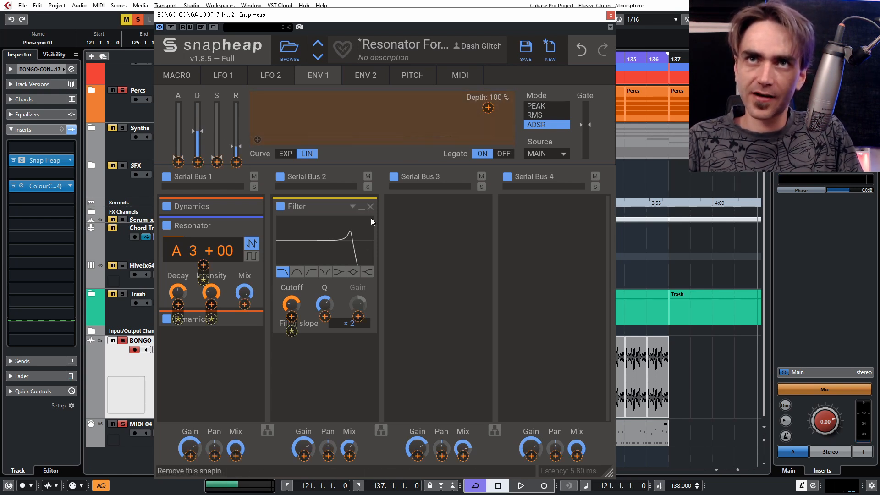
left_click(291, 316)
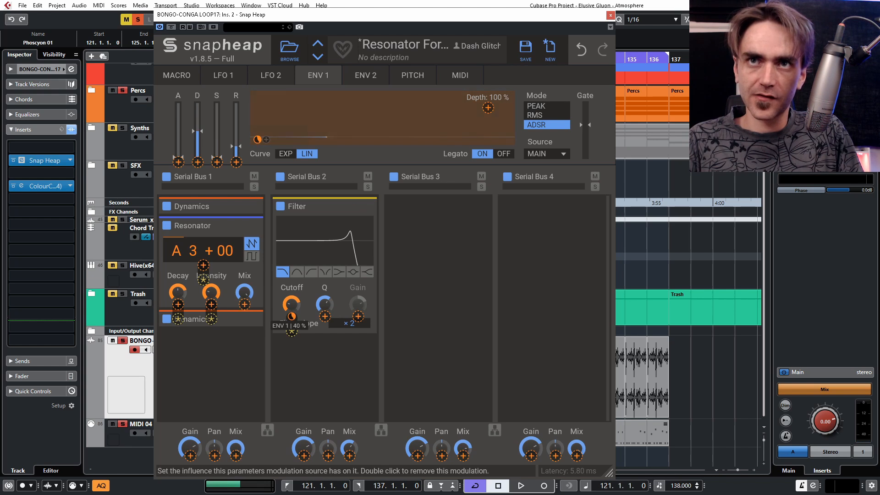
Reduce Velocity's influence on the filter cutoff, set ENV 1's decay to about 132 ms while auditioning, and return to the MIDI modulators
left_click(458, 76)
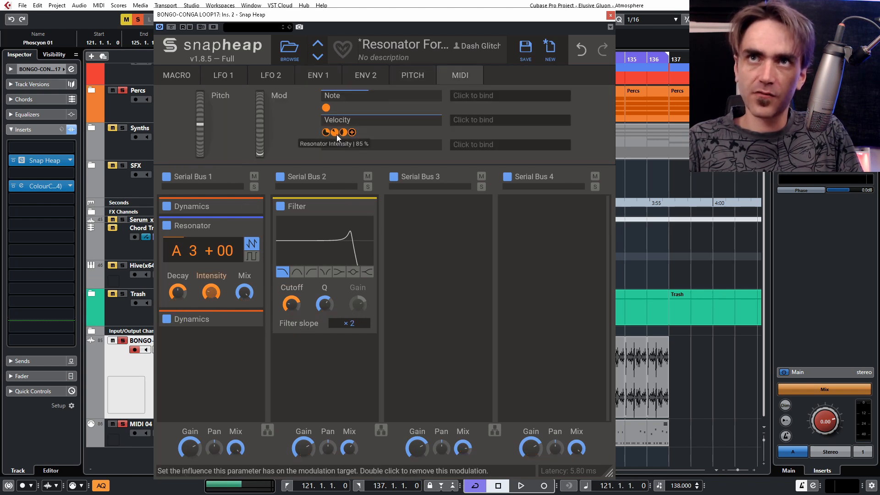
key("space")
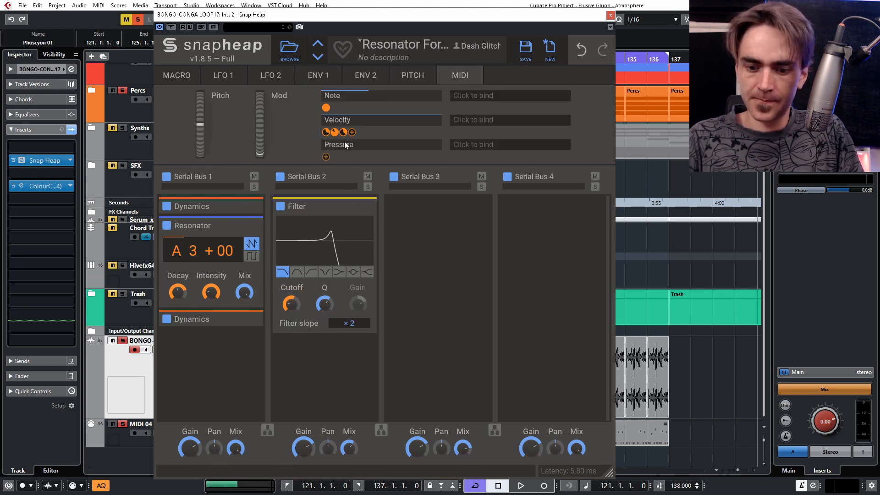
left_click(318, 75)
left_click_drag(205, 136, 204, 143)
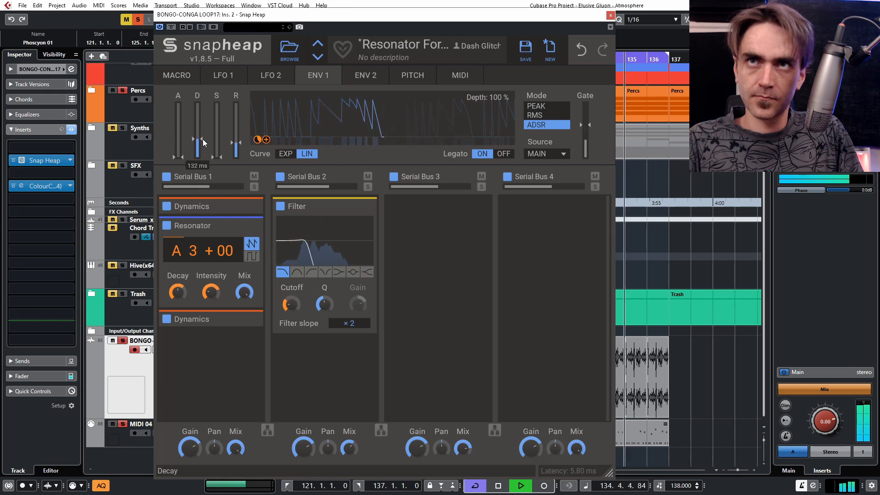
key("space")
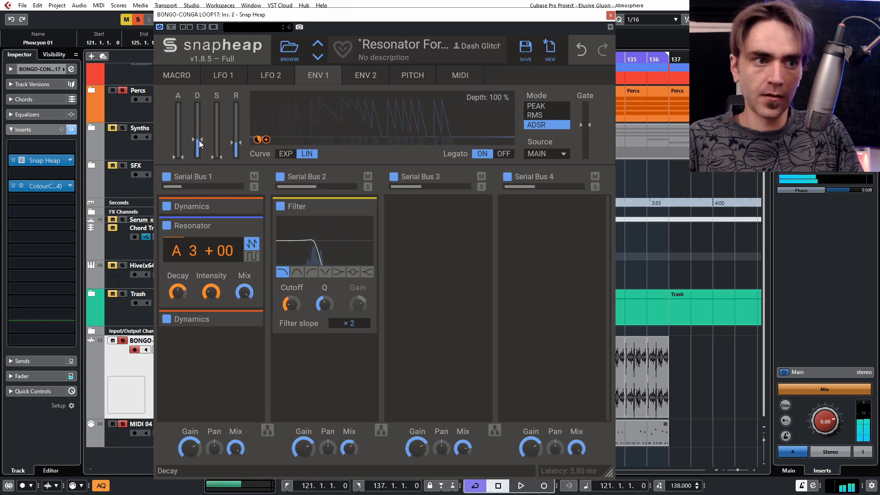
left_click(453, 78)
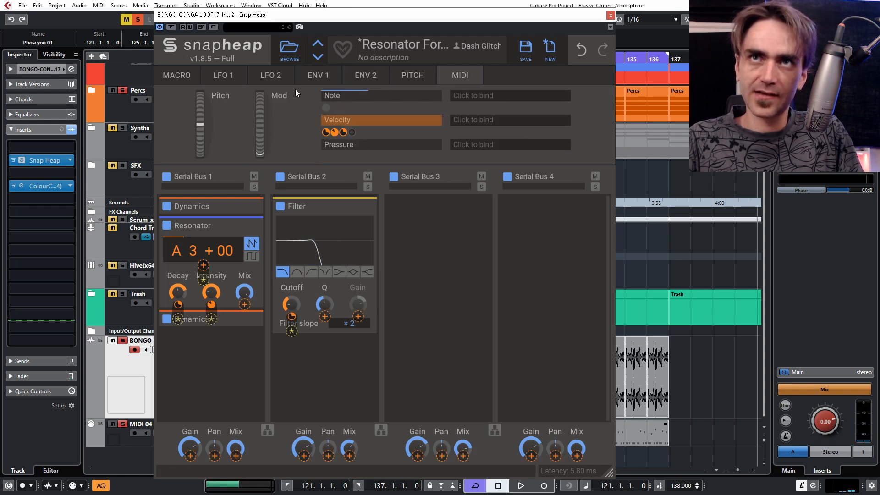
Assign Velocity to modulate ENV 1's decay and audition the loop
left_click(321, 75)
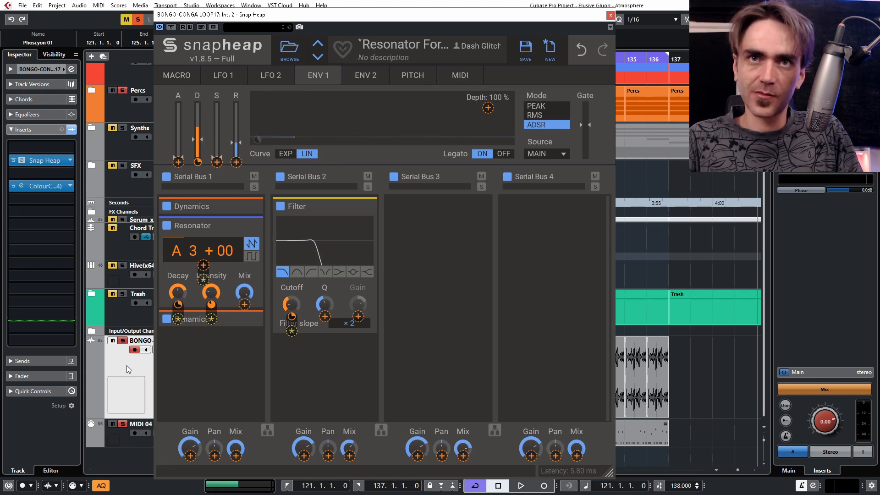
scroll(131, 103, "up", 1)
key("space")
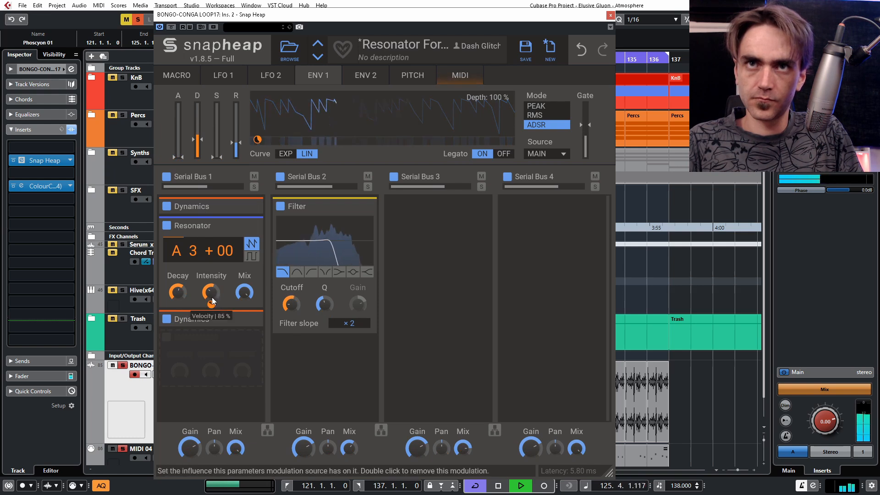
key("space")
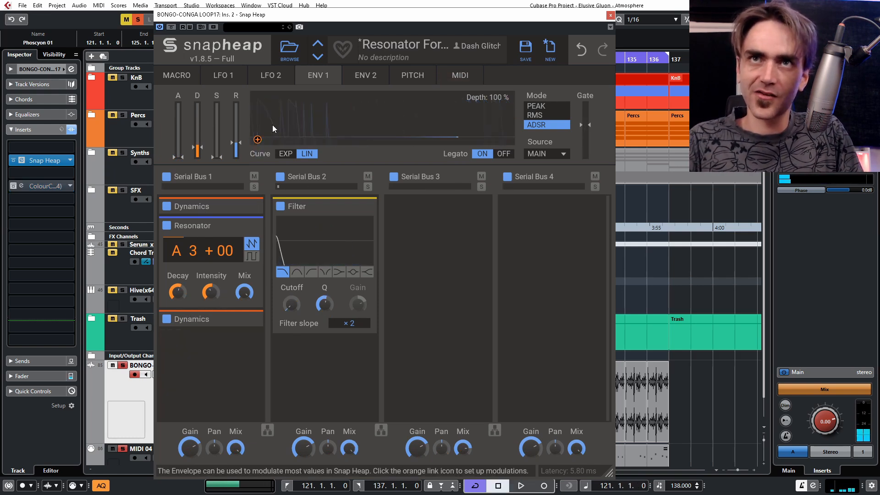
Reassign both ENV 1 and Velocity as modulators of the low-pass filter's cutoff while auditioning
left_click_drag(257, 140, 291, 316)
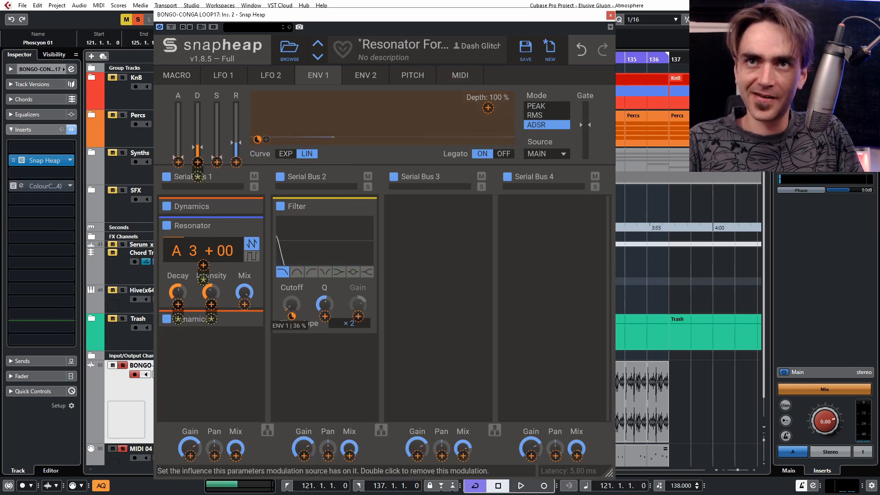
key("space")
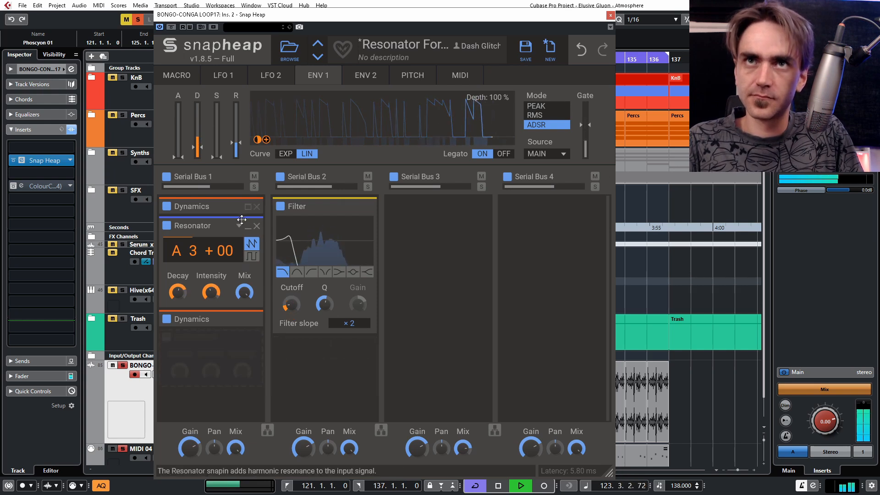
left_click(453, 77)
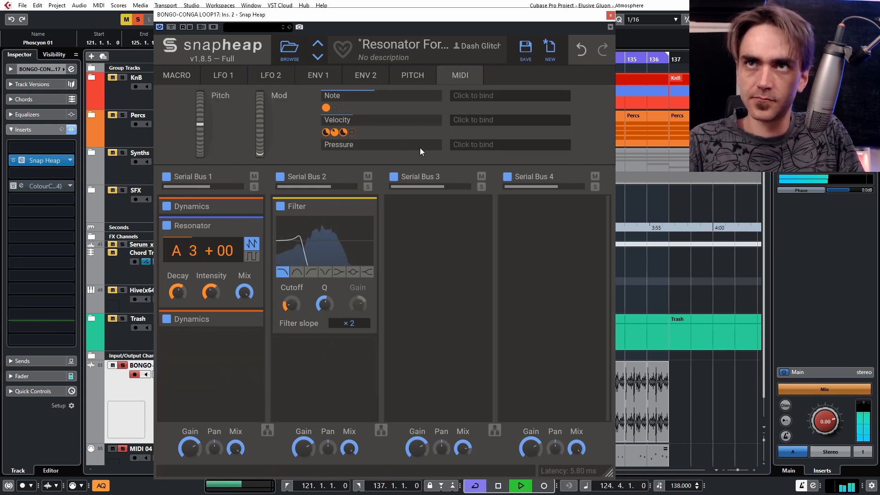
left_click_drag(353, 134, 292, 304)
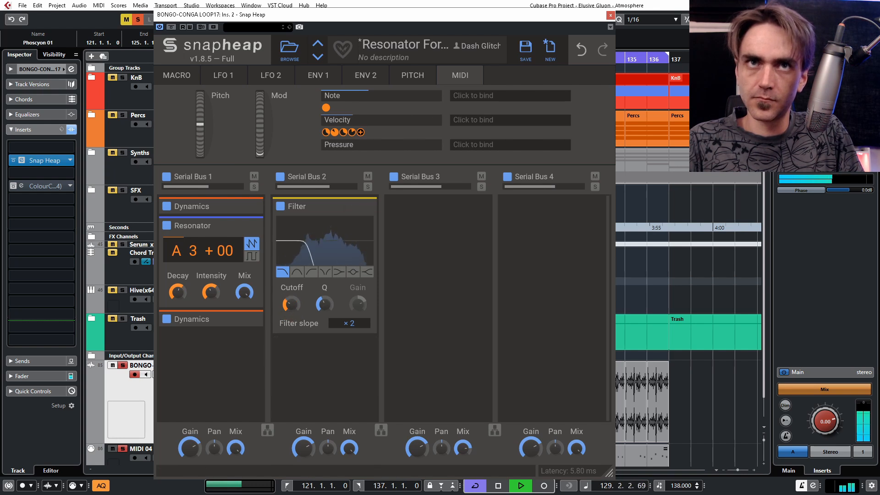
Assign LFO 1 to modulate the low-pass filter's cutoff by about 19 %
left_click(13, 186)
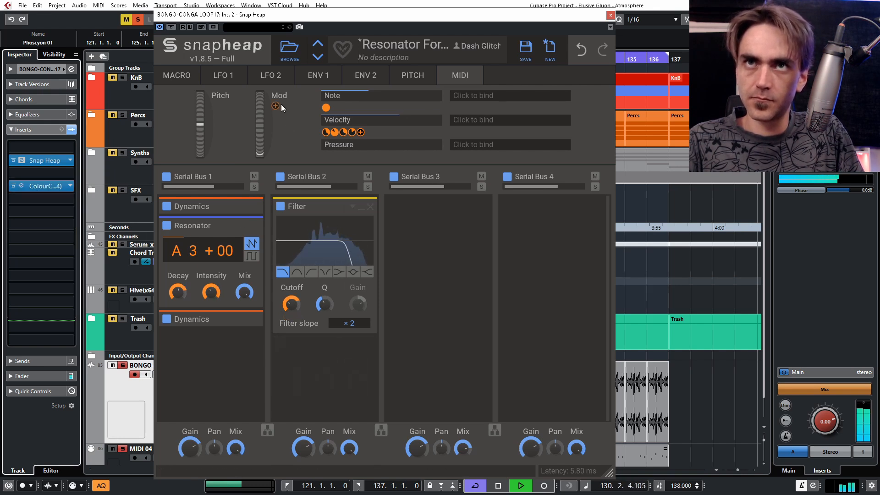
left_click(232, 79)
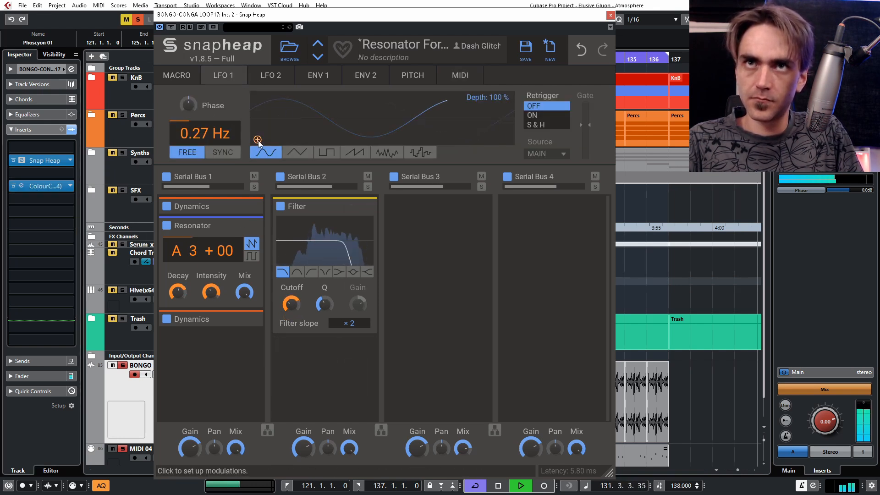
left_click(291, 316)
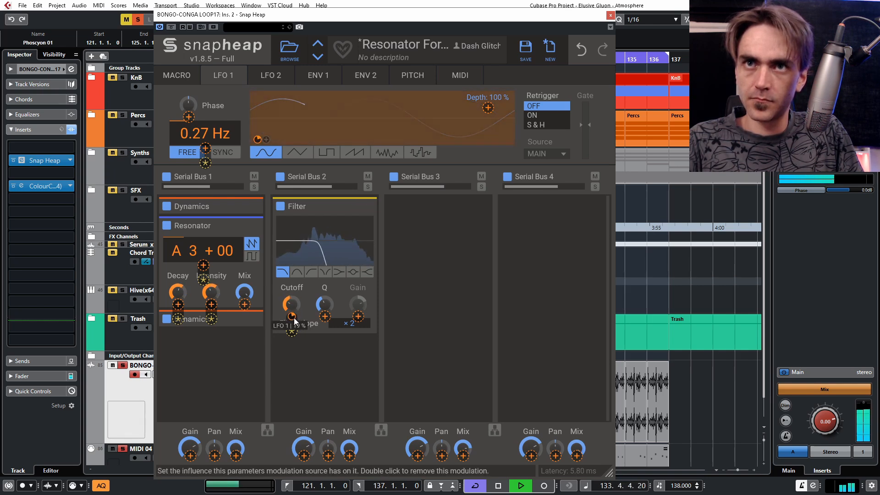
Show the macro controls, solo the KnB group track and fine-tune the low-pass filter's cutoff against it
left_click(176, 75)
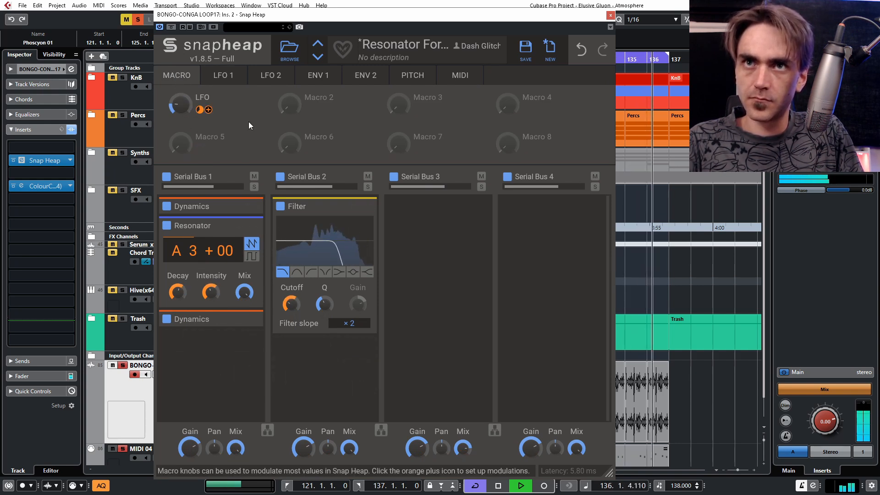
left_click(124, 77)
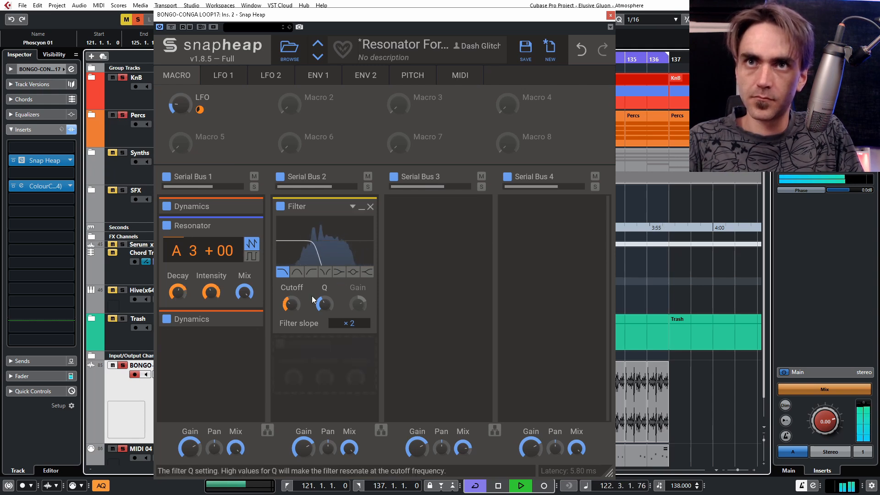
left_click_drag(291, 304, 290, 296)
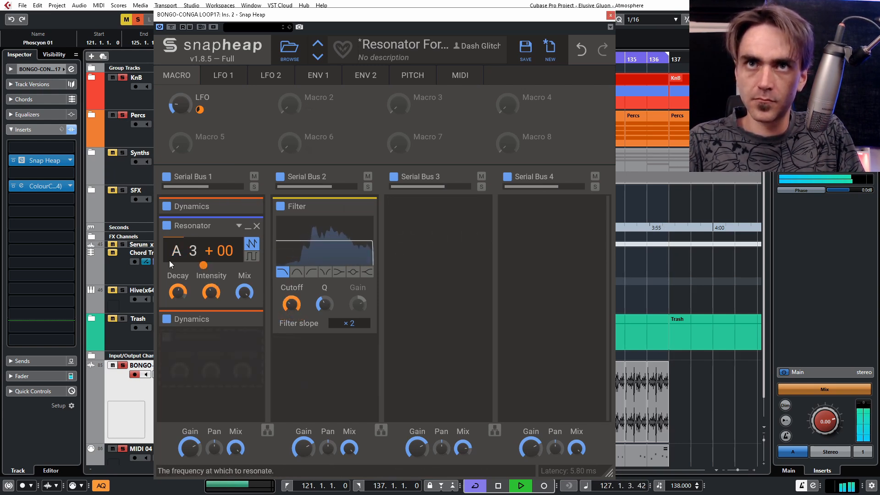
Close Snap Heap and open the first Phoscyon 01 part on the MIDI 04 track for note editing
left_click(610, 17)
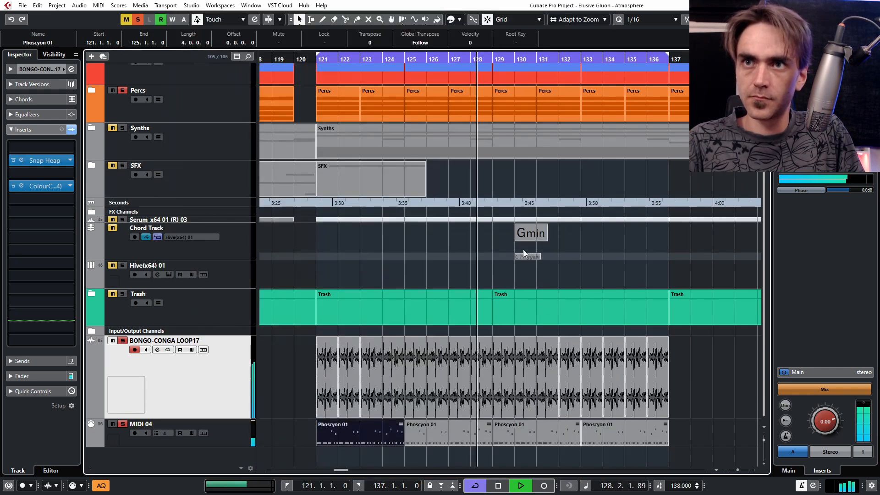
double_click(333, 430)
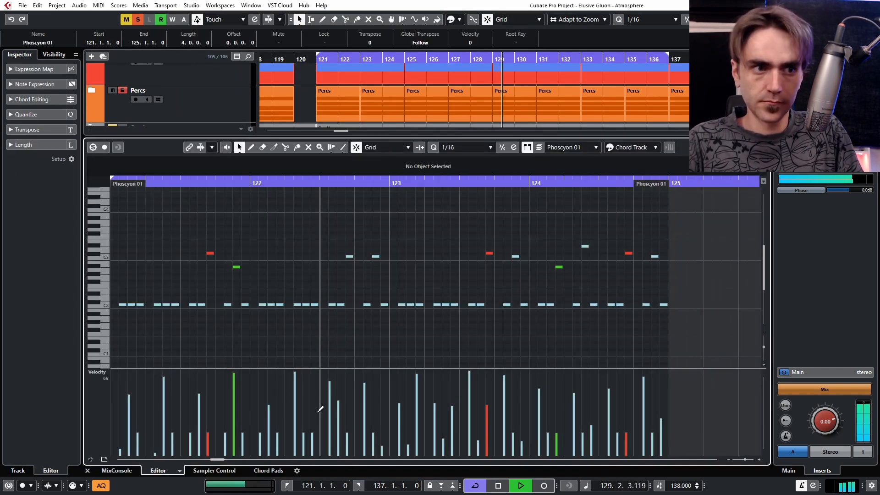
Try transposing all notes of the Phoscyon 01 part up an octave, and return them to their original pitch
key("ctrl+a")
key("shift+Up")
key("KP_1")
mouse_move(247, 298)
scroll(241, 298, "down", 2)
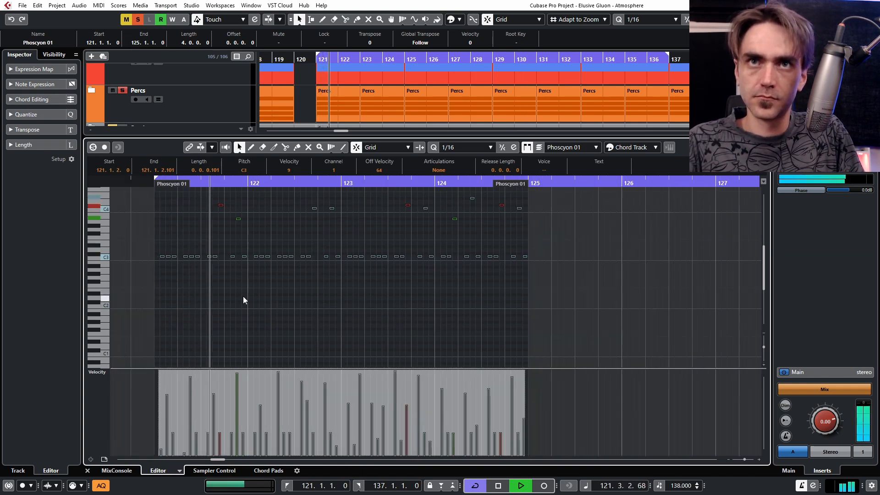
scroll(252, 326, "up", 2)
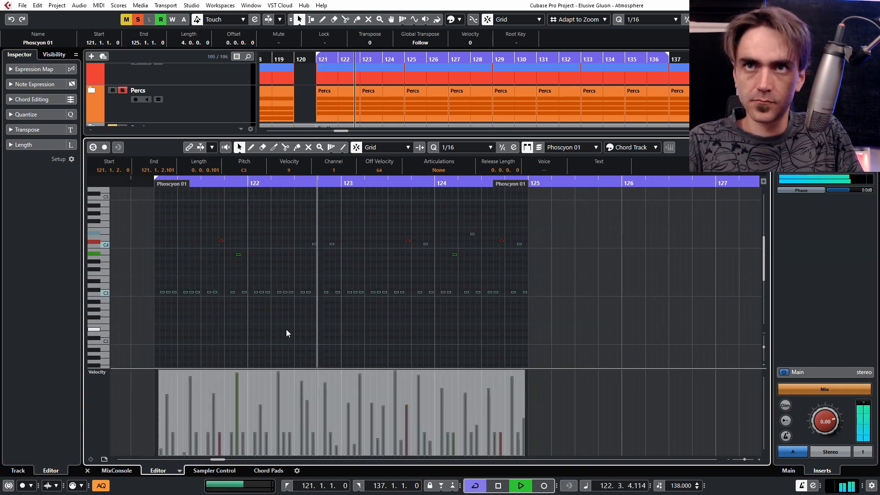
key("shift+Down")
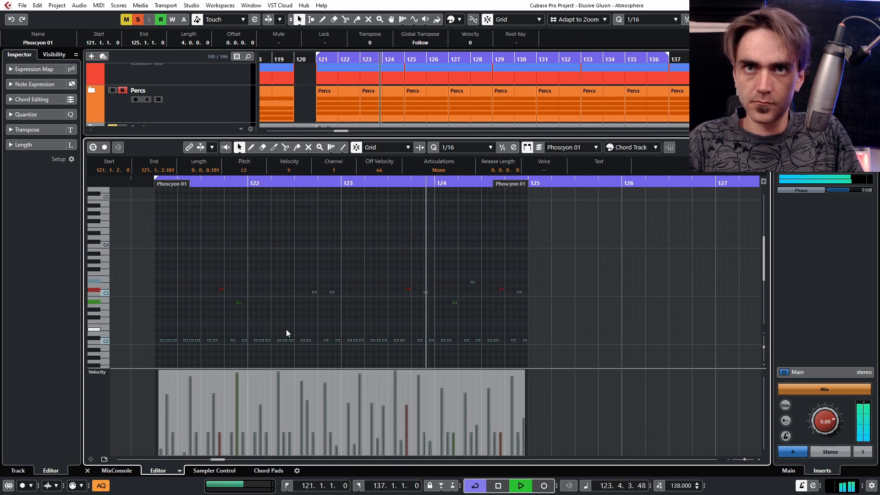
Raise individual C2 notes throughout the part by one or two octaves to spread the pattern over C2, C3 and C4
scroll(183, 300, "down", 2)
scroll(179, 297, "up", 3)
left_click(179, 296)
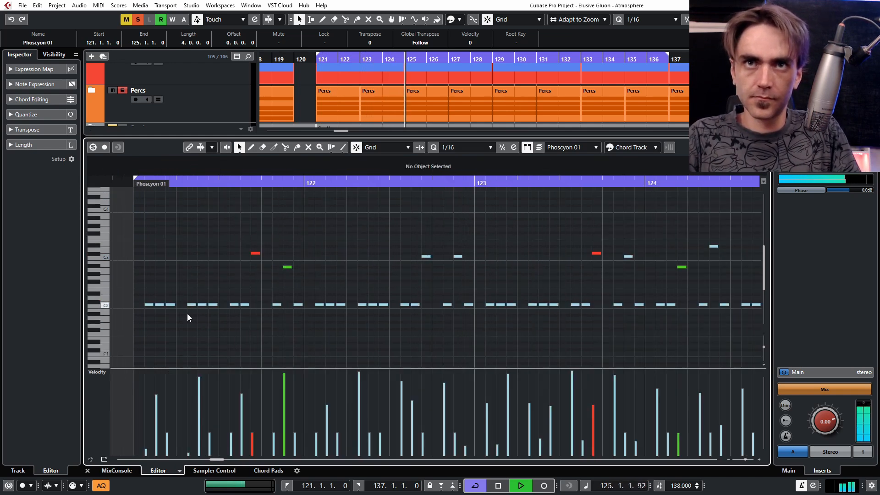
left_click(159, 305)
left_click(170, 305)
key("shift+Up")
left_click(201, 304)
key("shift+Up")
left_click(213, 304)
key("shift+Up")
key("shift+Up")
left_click(244, 305)
key("shift+Up")
key("shift+Up")
left_click(340, 294)
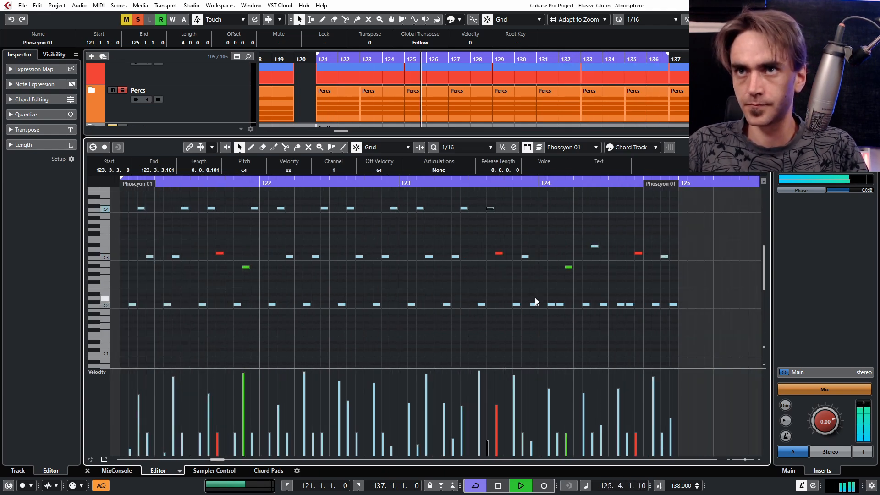
left_click(679, 295)
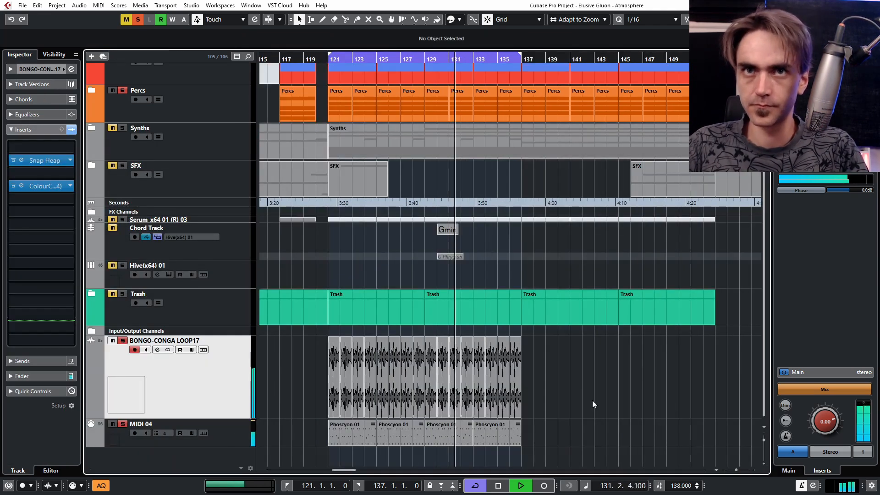
Assign Velocity to modulate ENV 1's sustain and release in Snap Heap while the new pattern plays
left_click(41, 160)
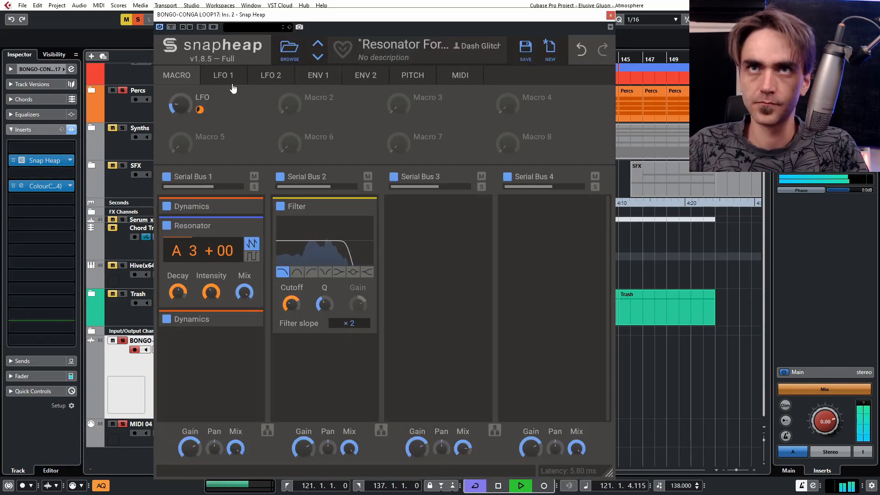
left_click(460, 75)
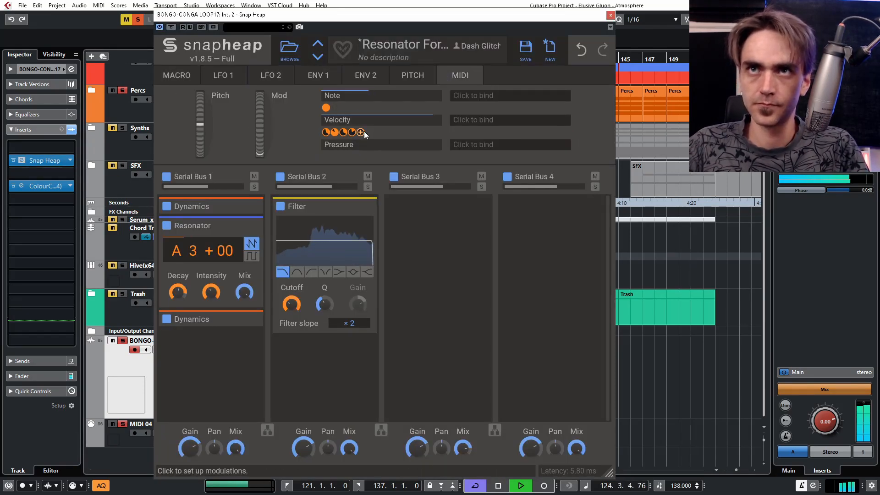
left_click(318, 76)
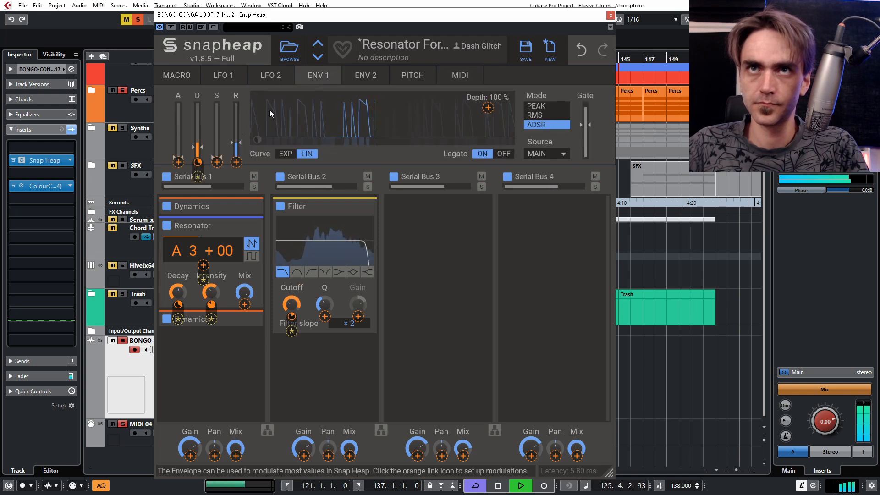
left_click_drag(217, 163, 217, 174)
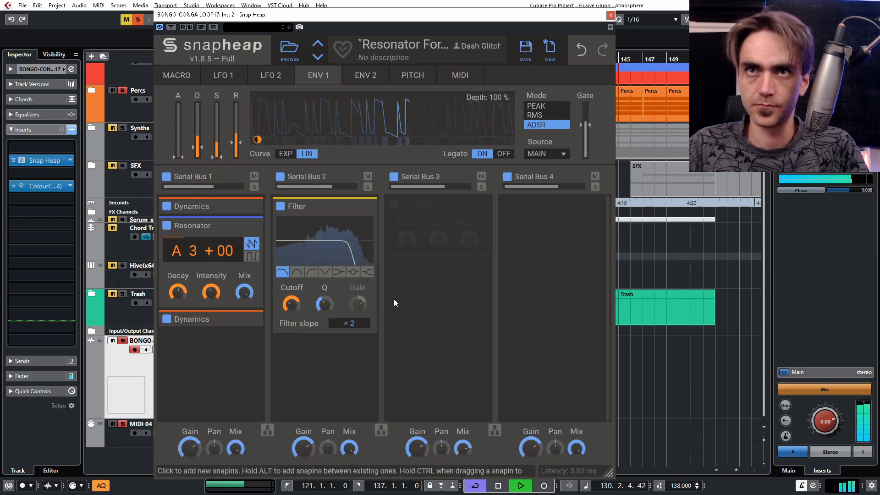
mouse_move(284, 316)
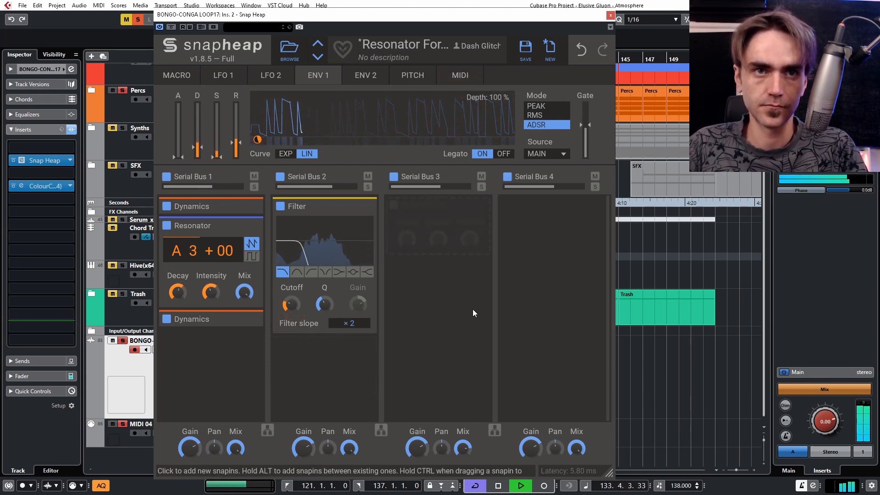
left_click(610, 16)
Compare the playing loop with Snap Heap bypassed and re-enabled, and stop playback after listening
scroll(527, 360, "down", 2)
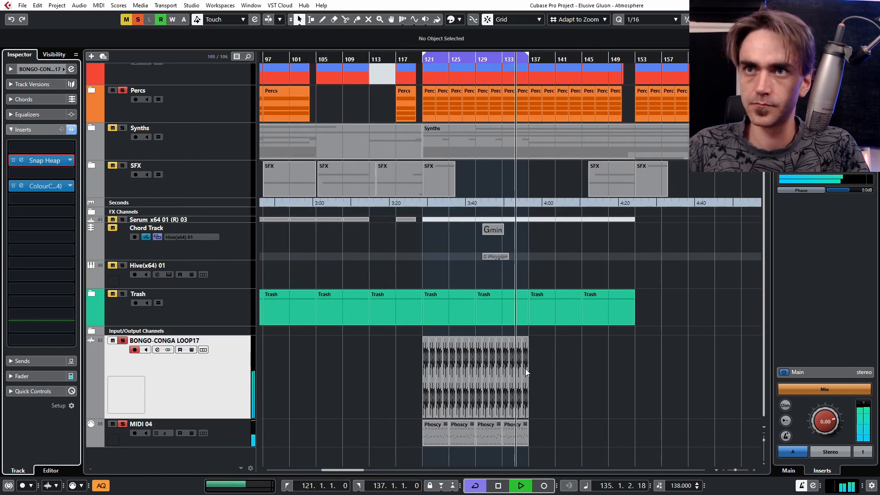
scroll(389, 378, "up", 3)
scroll(389, 378, "left", 3)
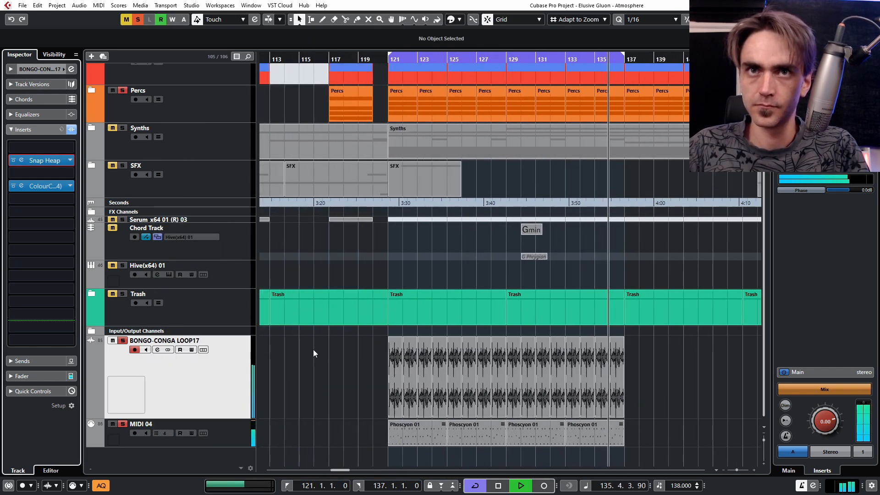
left_click(13, 159)
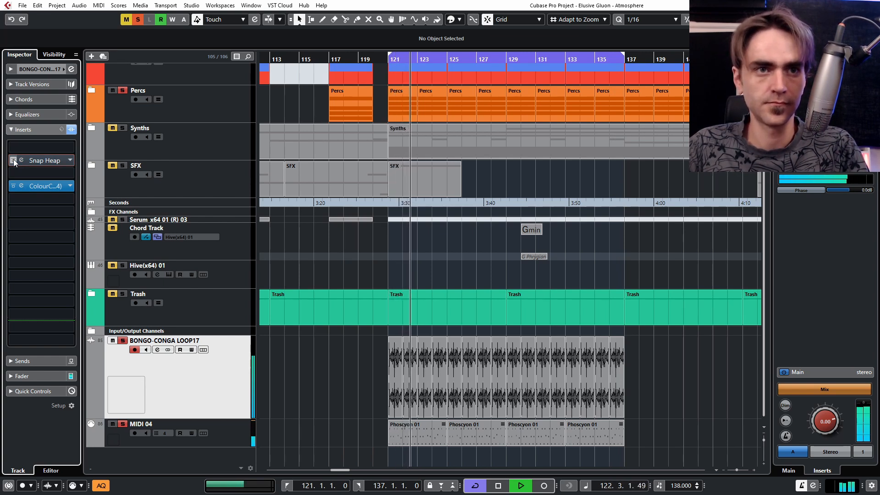
left_click(13, 160)
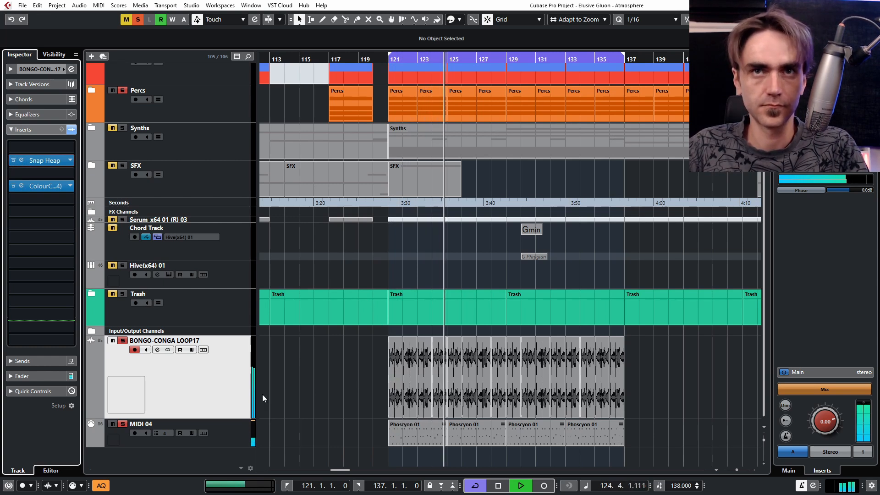
scroll(371, 261, "right", 2)
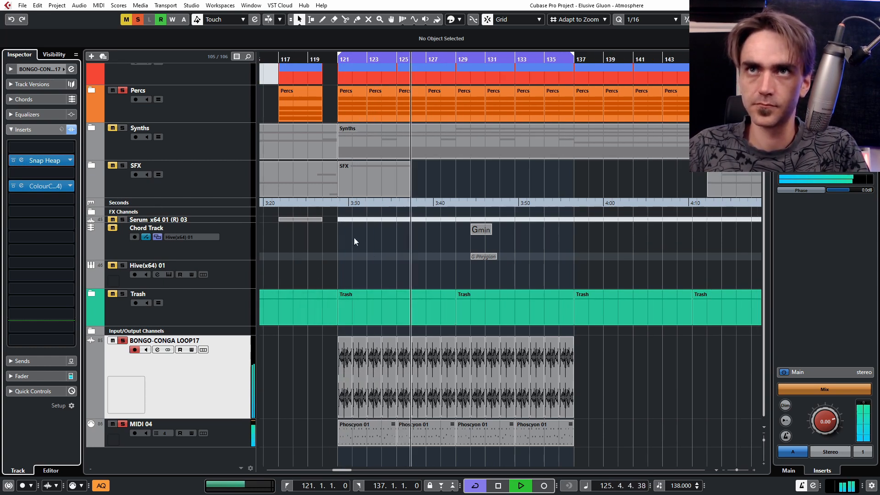
key("g")
key("g")
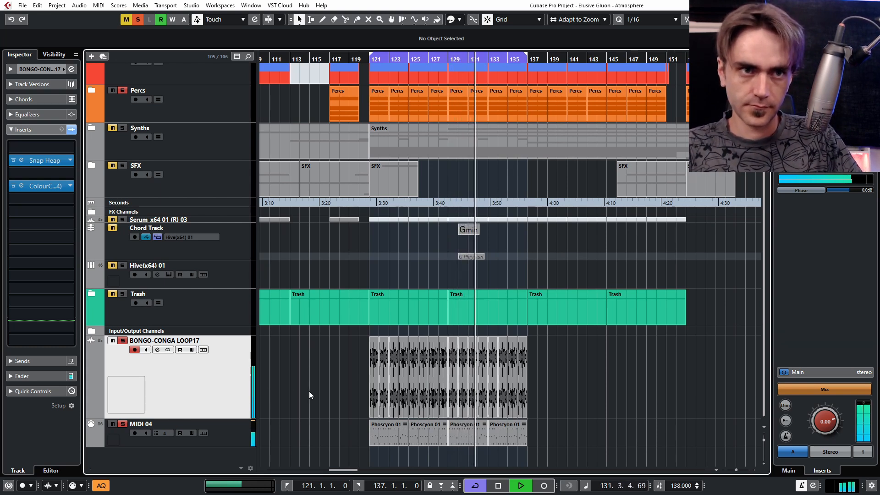
key("space")
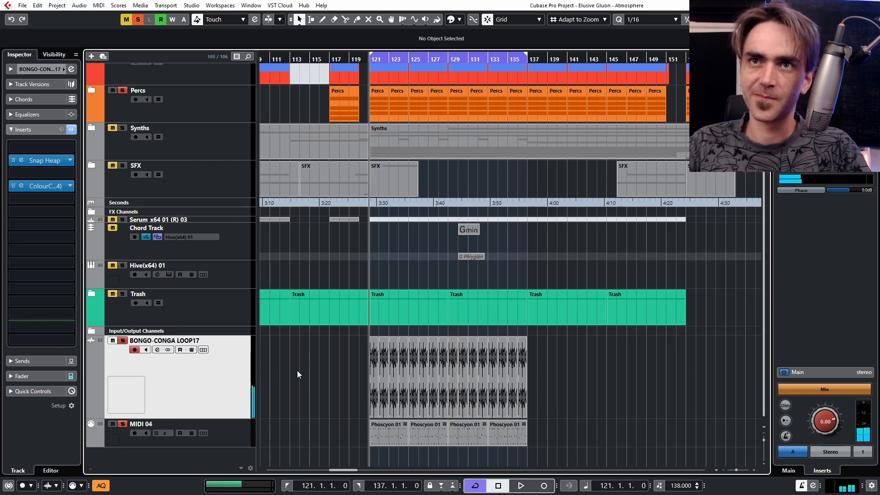
Save the Snap Heap settings as a new preset named Resonator ACidy and close the plug-in window
left_click(21, 161)
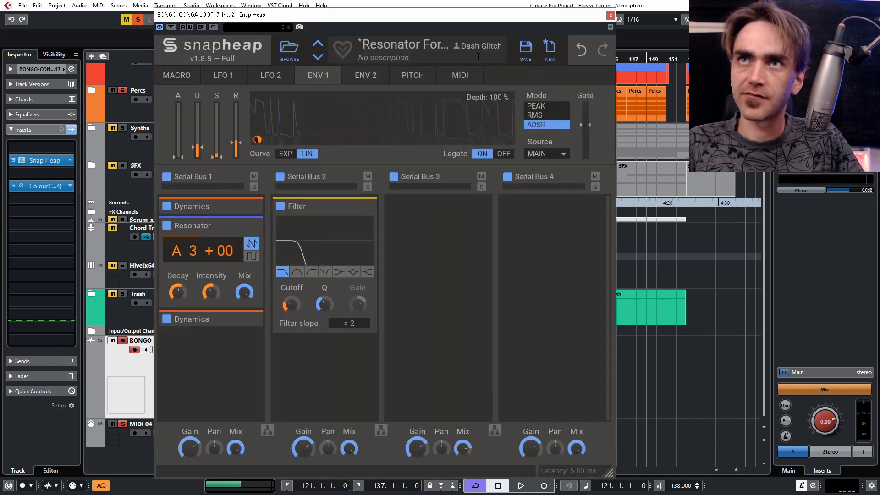
left_click(525, 51)
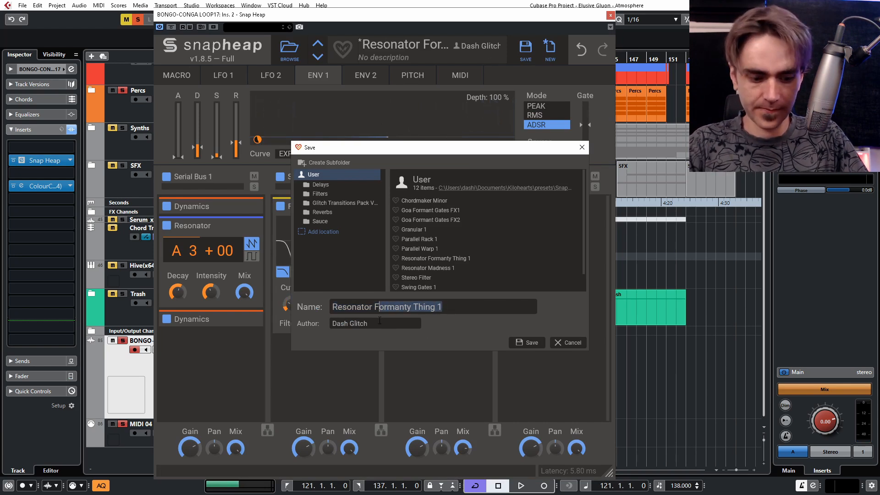
type("Resonator ACidy")
key("Return")
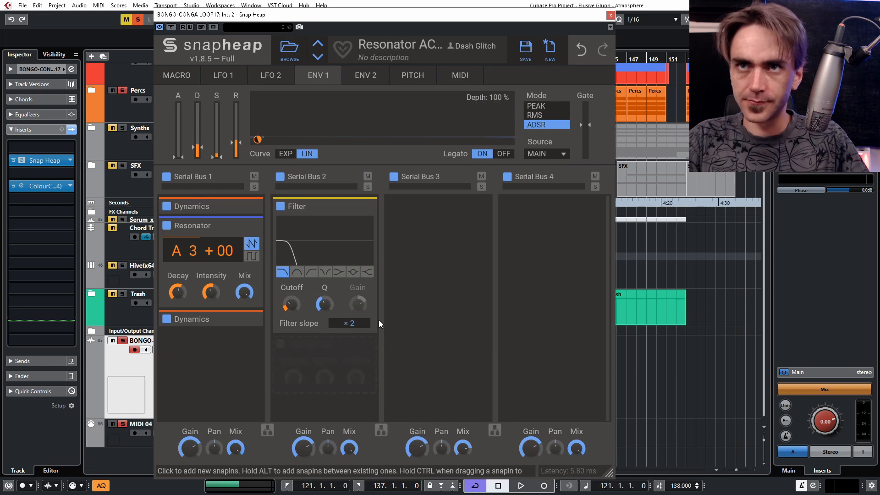
left_click(610, 16)
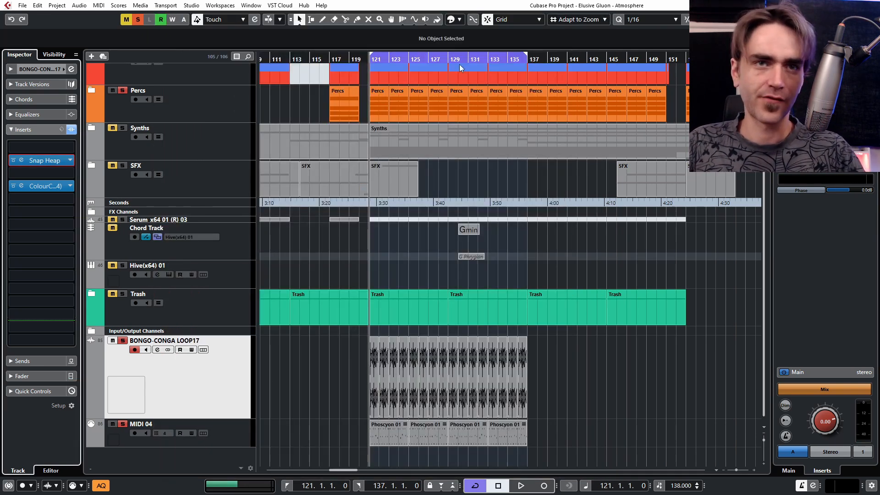
Move the bongo-conga clips to bar 144 and place the HaluGas-01 clips from the SFX folder at bar 121 on their track
left_click_drag(375, 408, 526, 368)
left_click(90, 171)
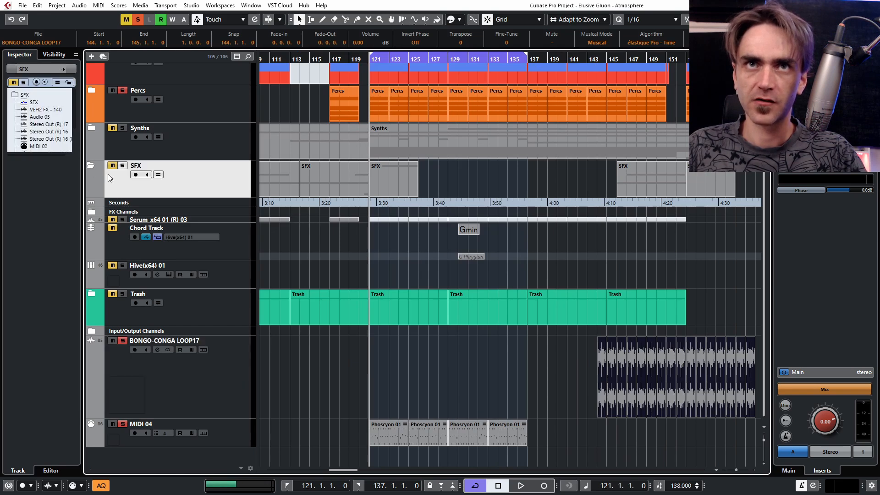
left_click(93, 169)
scroll(381, 150, "down", 2)
scroll(388, 145, "down", 2)
left_click(346, 164)
scroll(364, 147, "down", 5)
scroll(369, 124, "up", 3)
left_click_drag(365, 85, 475, 431)
scroll(474, 431, "up", 5)
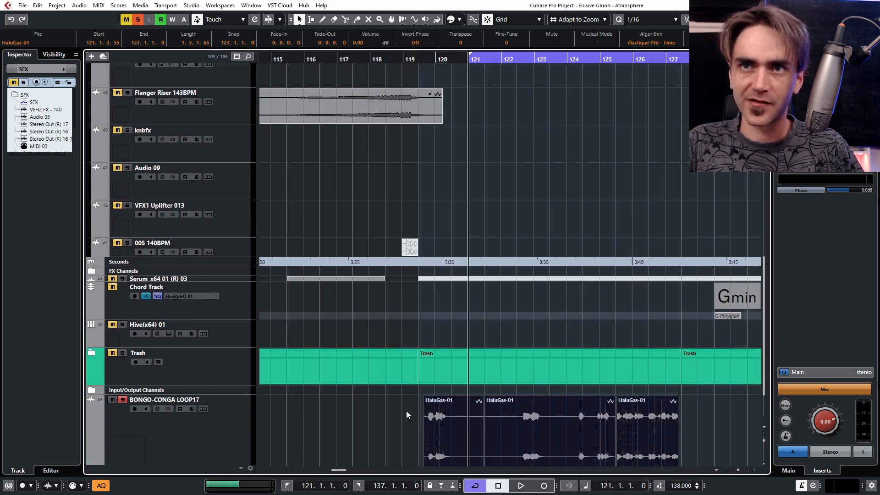
scroll(461, 414, "down", 2)
scroll(454, 367, "right", 3)
left_click(348, 381)
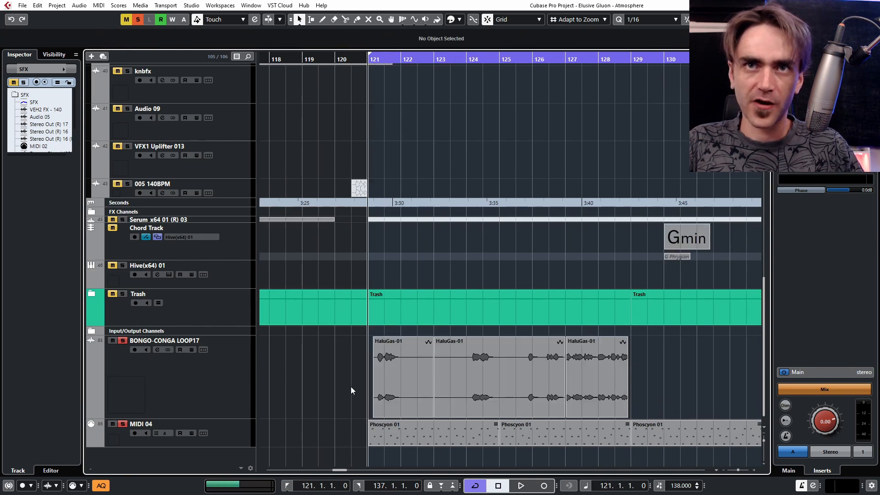
Play the HaluGas-01 clips through the Snap Heap chain and align the first clip with bar 121
scroll(392, 413, "up", 3)
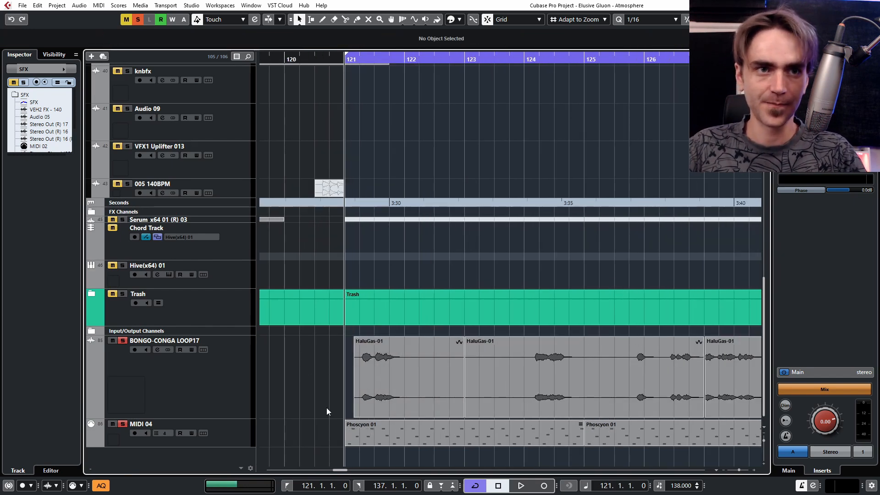
scroll(274, 406, "right", 2)
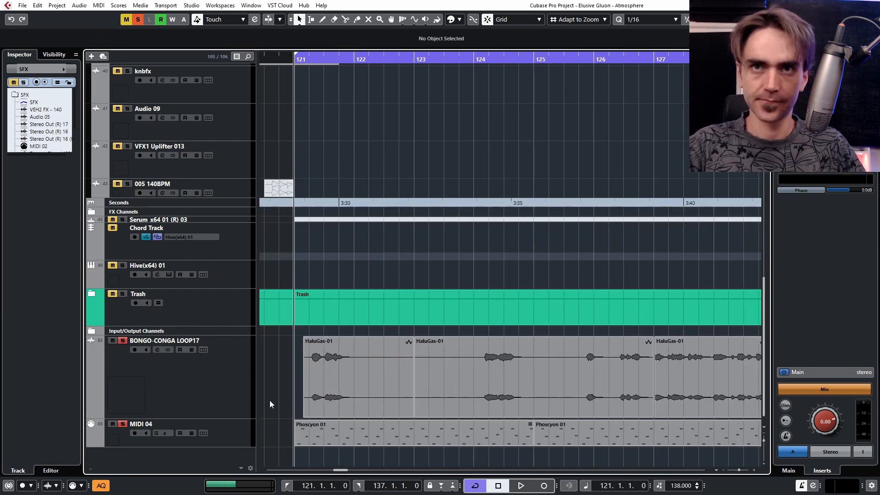
key("space")
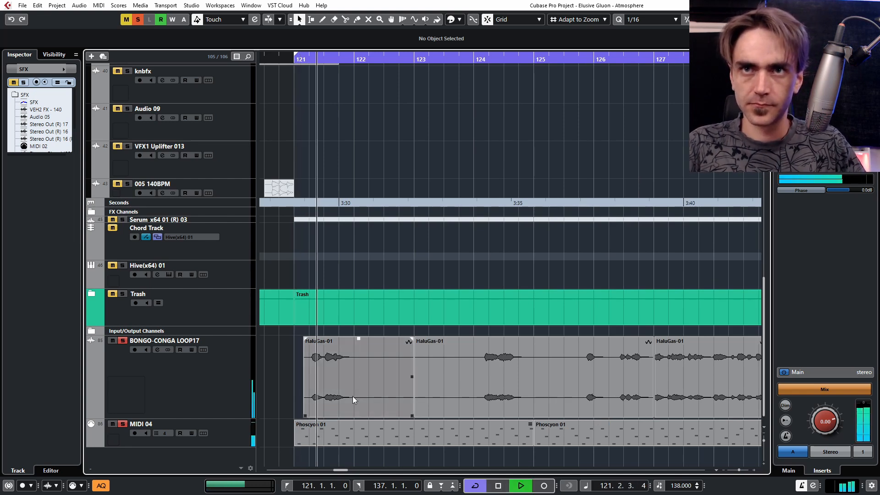
scroll(352, 412, "down", 3)
scroll(317, 375, "right", 2)
scroll(309, 403, "up", 3)
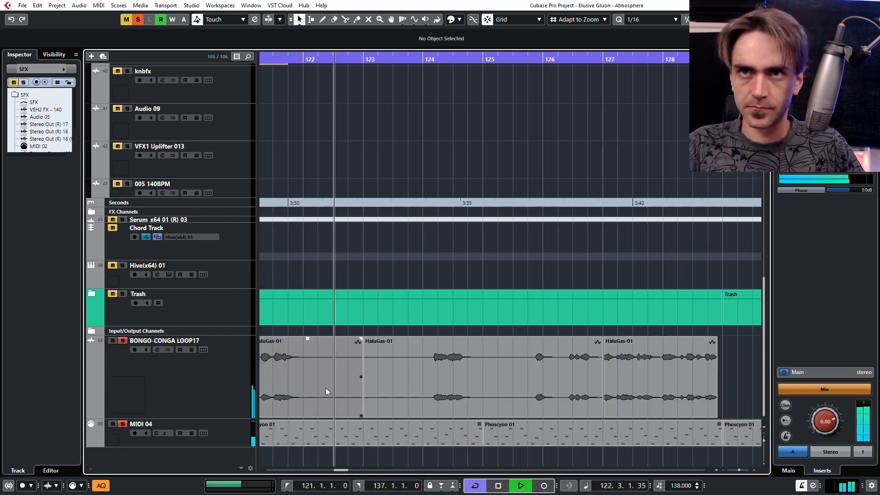
scroll(323, 391, "left", 2)
left_click_drag(357, 394, 295, 415)
key("space")
key("space")
Trim the first HaluGas-01 clip's end and the second clip's start to 121.4.1 so the two clips meet
left_click_drag(392, 414, 339, 384)
left_click_drag(501, 398, 365, 390)
key("space")
key("space")
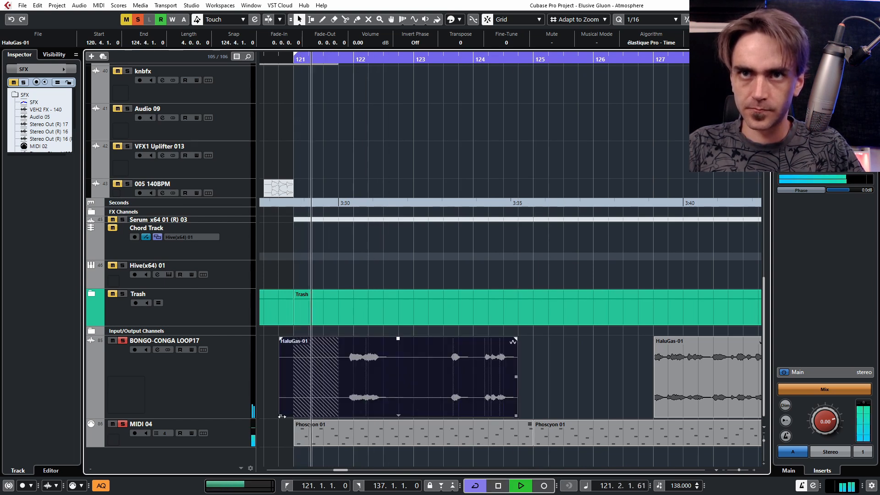
left_click_drag(282, 416, 338, 416)
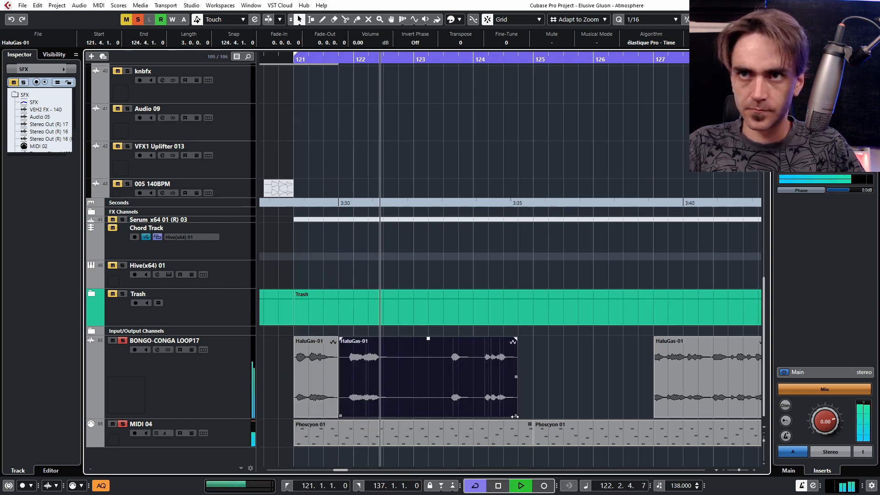
Split the second HaluGas-01 clip after its first phrase, trim the silence and move the remaining piece earlier
key("3")
left_click(443, 369)
key("1")
left_click_drag(440, 415, 383, 416)
key("space")
left_click_drag(495, 389, 435, 388)
key("space")
Move the last HaluGas-01 clip up behind the others and end the playback loop range at bar 125
left_click_drag(669, 409, 488, 407)
left_click(611, 403)
left_click(407, 409)
scroll(344, 385, "up", 2)
scroll(460, 275, "down", 1)
left_click(595, 55, "alt")
key("space")
key("space")
Shift the middle HaluGas-01 pieces earlier and trim their edges to tighten the rhythm
scroll(340, 391, "up", 3)
left_click_drag(407, 395, 391, 395)
left_click_drag(516, 396, 491, 396)
scroll(358, 413, "up", 2)
left_click_drag(406, 415, 430, 415)
mouse_move(428, 415)
left_mouse_down()
mouse_move(417, 415)
mouse_move(440, 402)
left_mouse_up()
scroll(445, 403, "down", 2)
left_click(486, 392)
Split the piece before bar 123 between phrases, remove the gap and trim the second half to a shorter length
scroll(496, 394, "down", 2)
key("3")
left_click(550, 400)
key("1")
left_click_drag(548, 415, 514, 417)
left_click_drag(569, 408, 538, 408)
left_click_drag(540, 415, 519, 401)
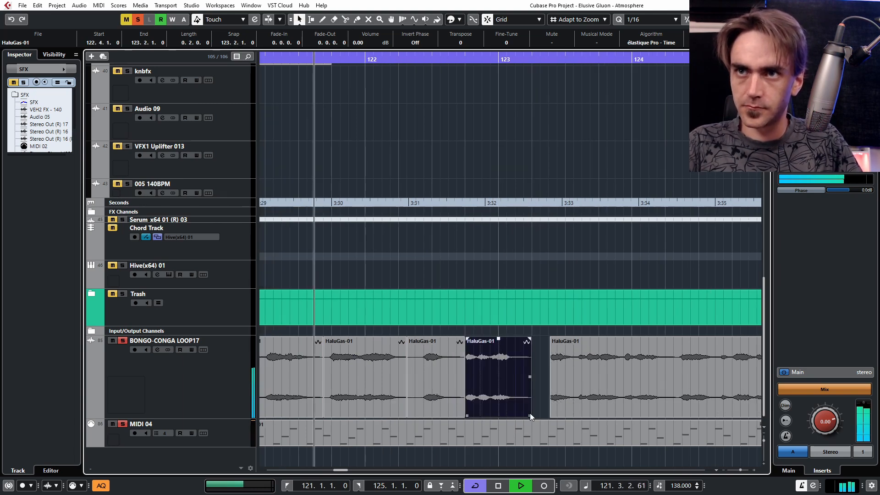
Bring the last HaluGas-01 clip up to the preceding piece and trim its start so they meet without overlapping
scroll(532, 394, "down", 2)
scroll(533, 390, "right", 1)
left_click(531, 402)
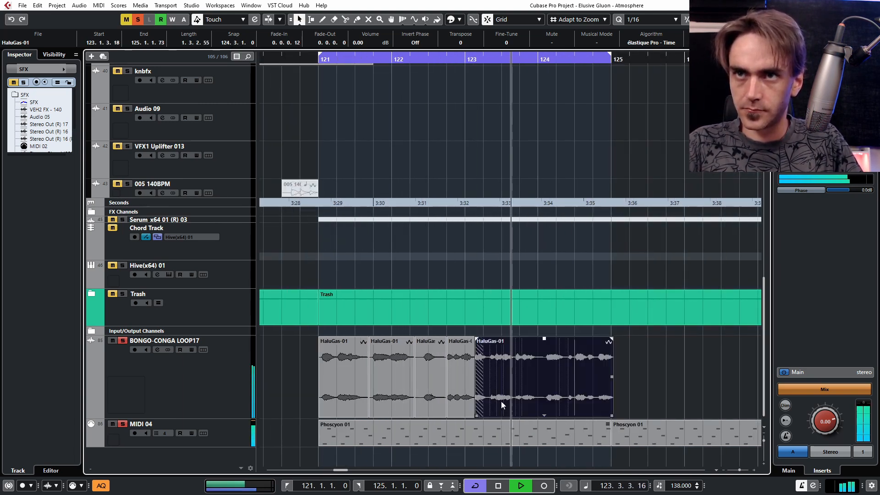
scroll(471, 410, "up", 2)
left_click_drag(473, 416, 483, 416)
scroll(495, 403, "down", 2)
Combine all the HaluGas-01 clips into one part and bounce it to a single audio clip
left_click_drag(646, 394, 309, 392)
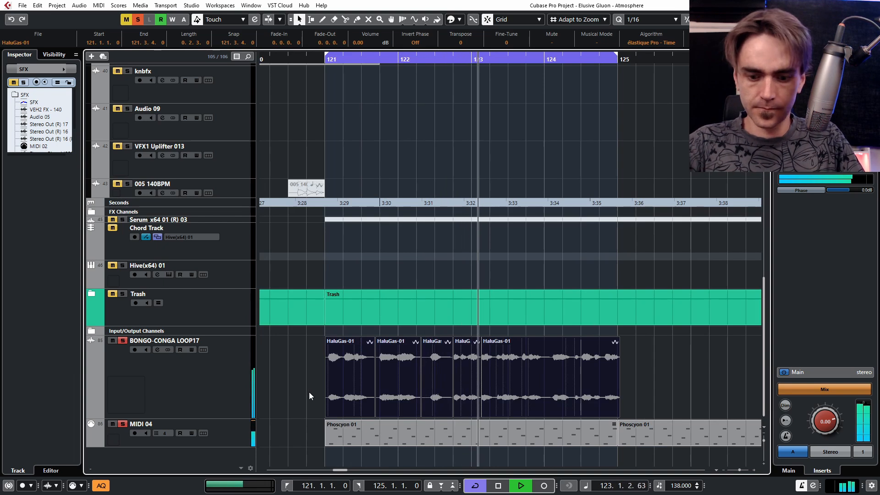
key("space")
right_click(352, 373)
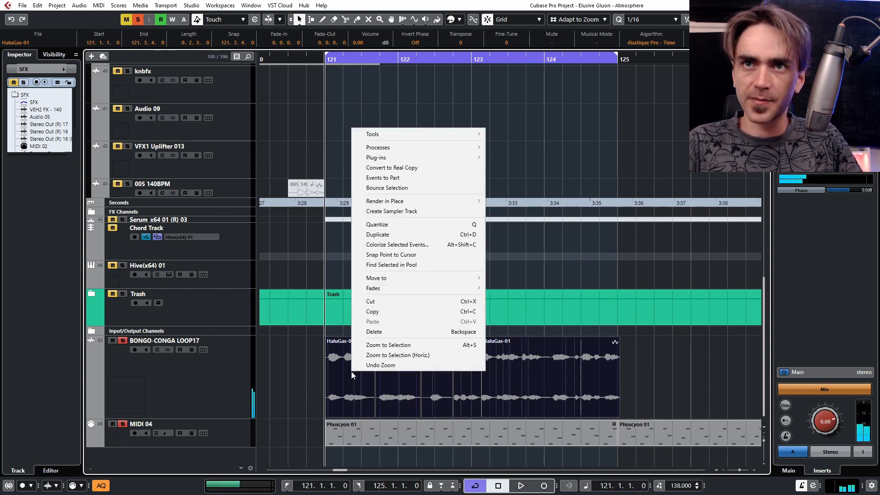
left_click(386, 181)
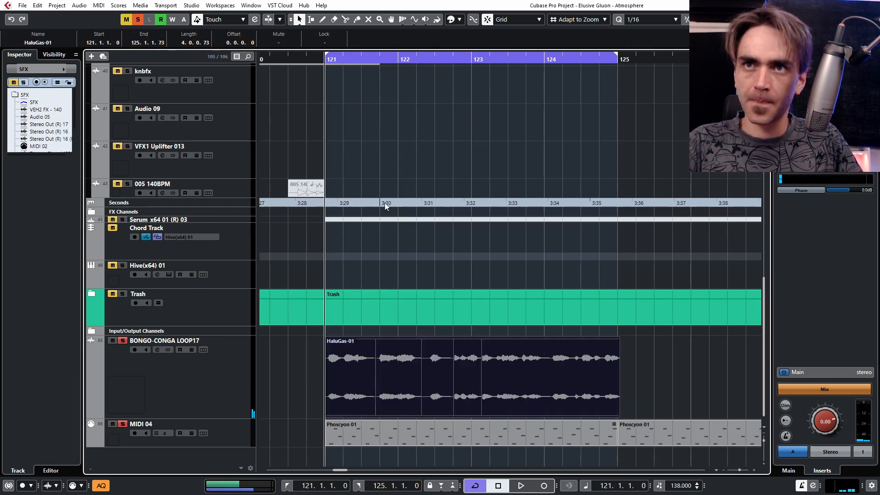
right_click(376, 369)
left_click(411, 226)
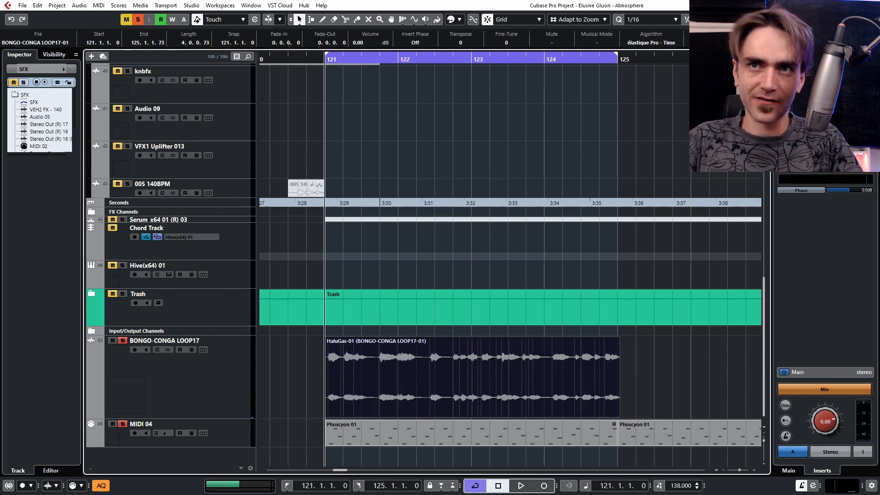
Enable Musical Mode for the bounced HaluGas-01 clip and warp its transients in bar 121 onto the grid
double_click(386, 366)
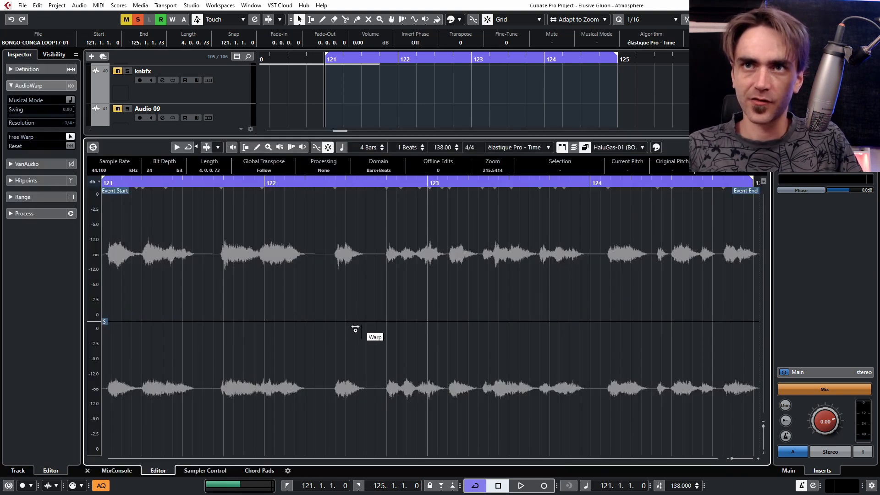
left_click(70, 100)
left_click_drag(225, 284, 226, 282)
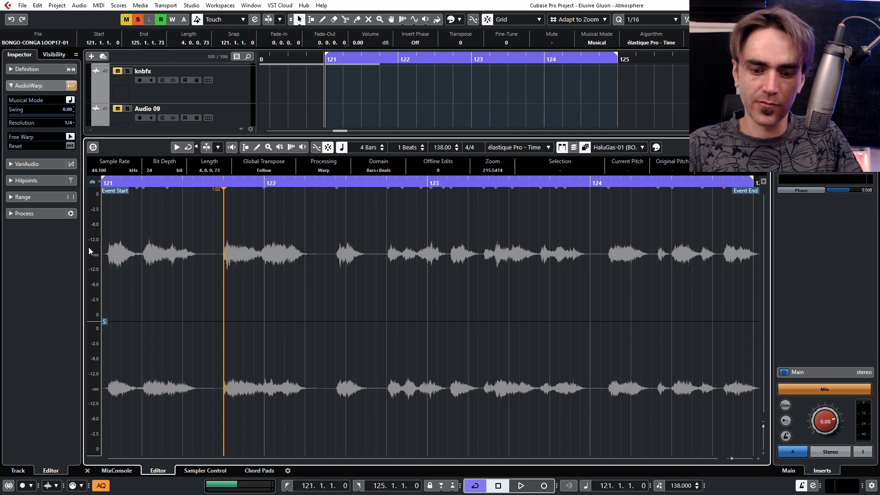
key("space")
left_click(142, 268)
key("h")
left_click_drag(122, 268, 146, 268)
left_click_drag(173, 268, 222, 295)
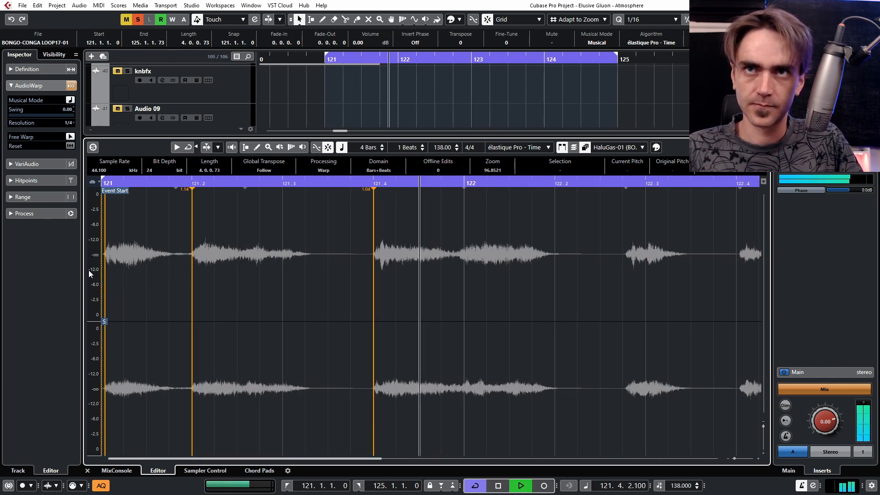
Warp the remaining transients from bar 122 through bar 124 onto the grid and close the sample editor
key("g")
left_click(269, 265)
left_click(407, 265)
left_click(417, 257)
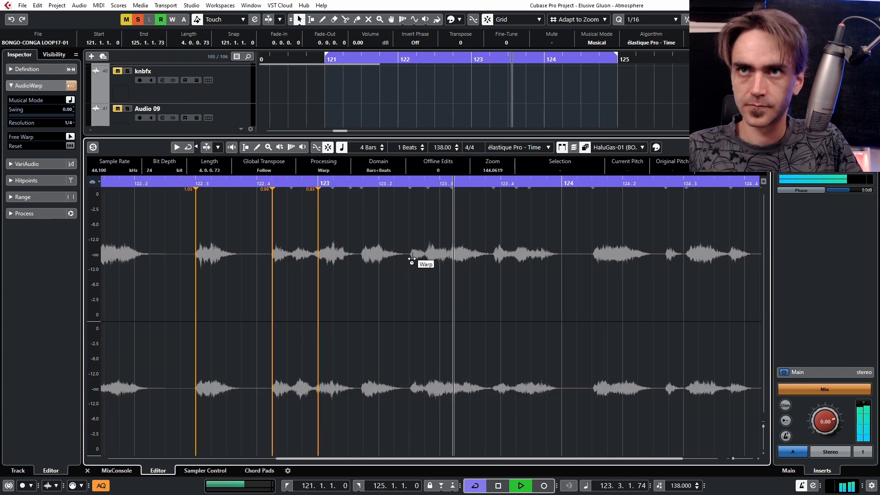
left_click(399, 269)
left_click(445, 271)
left_click(536, 271)
left_click(598, 270)
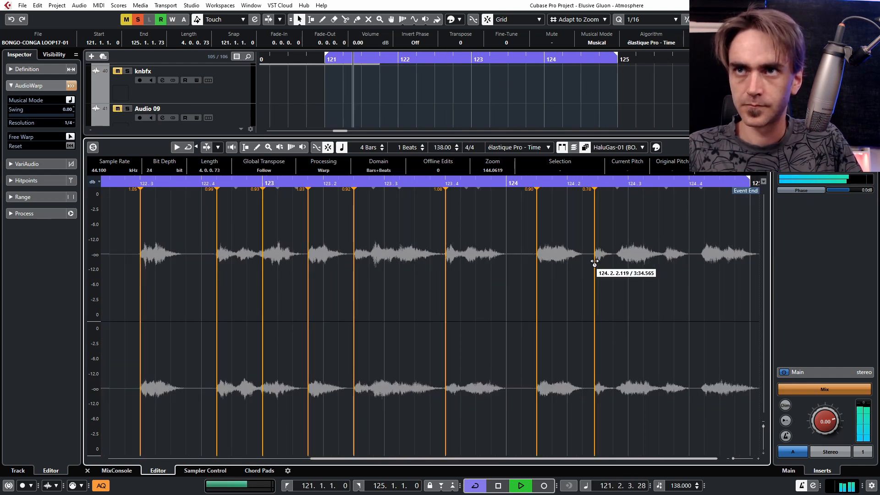
left_click(628, 270)
left_click(679, 270)
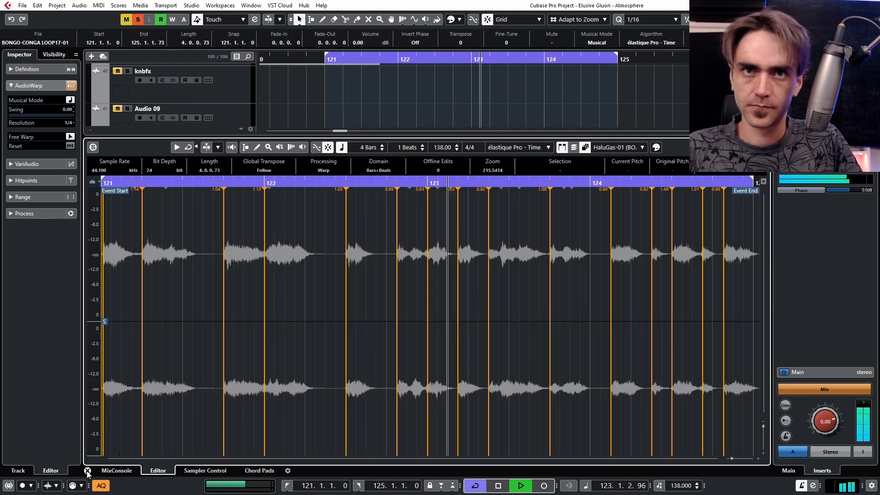
key("ctrl+e")
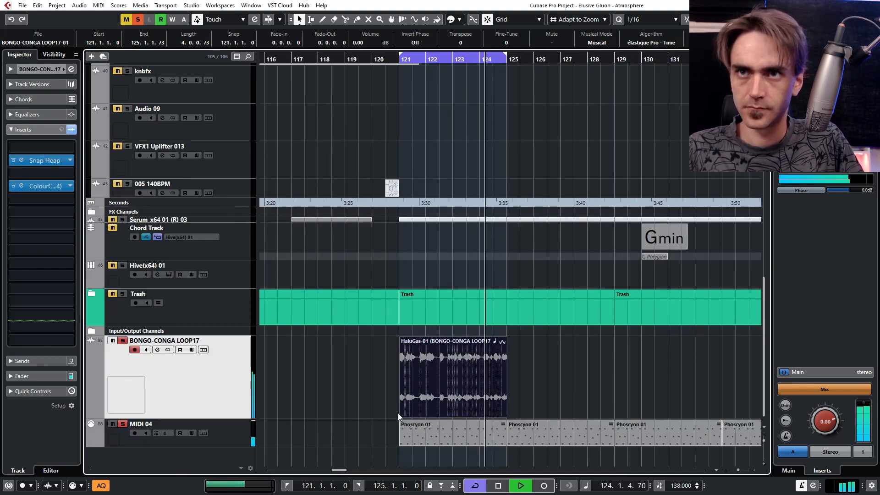
Add a Reverb before the first Dynamics snapin in Snap Heap's Serial Bus 1 and turn down its Dampen and Early amounts
left_click(41, 146)
key("Escape")
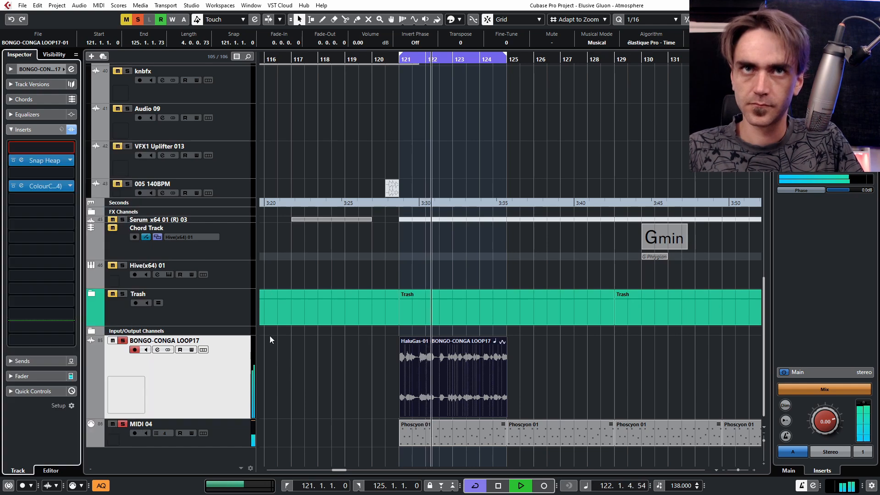
left_click(21, 160)
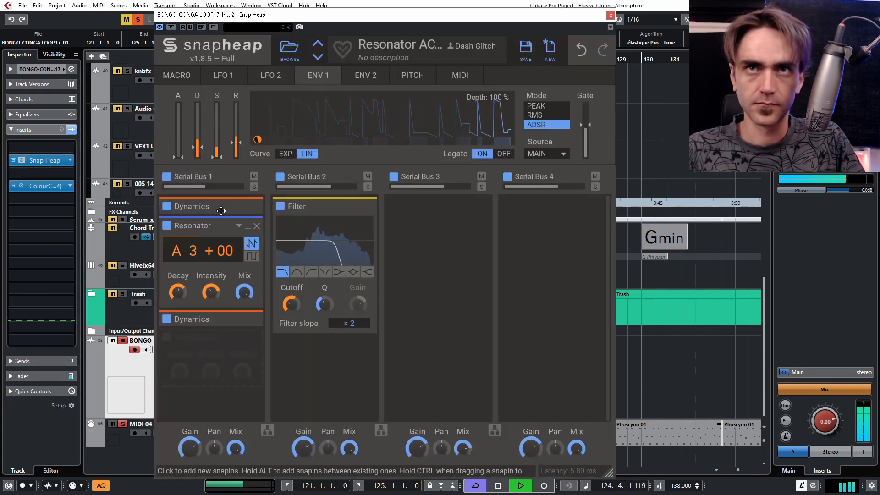
left_click(198, 201)
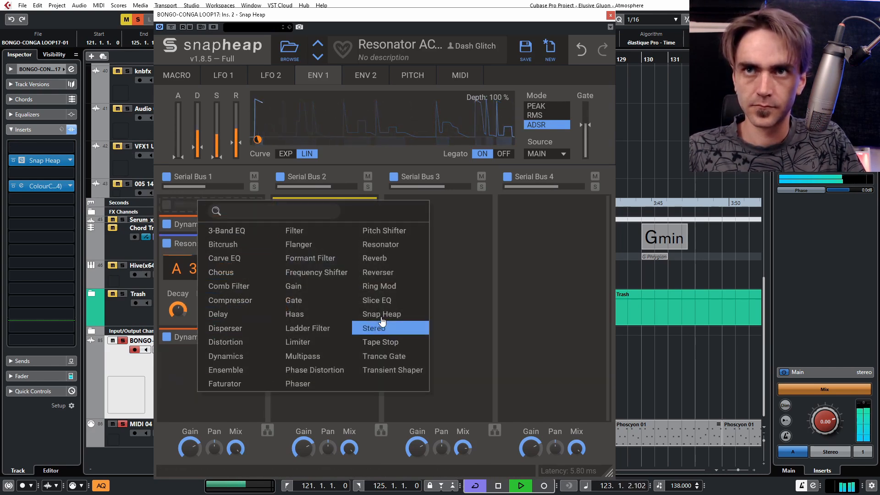
left_click(384, 259)
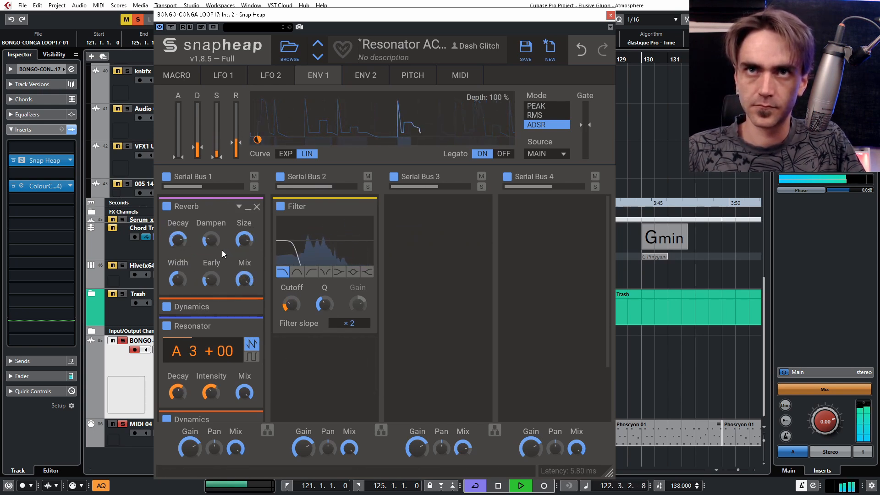
left_click_drag(186, 284, 211, 298)
mouse_move(205, 240)
left_mouse_down()
mouse_move(192, 279)
mouse_move(195, 242)
left_mouse_up()
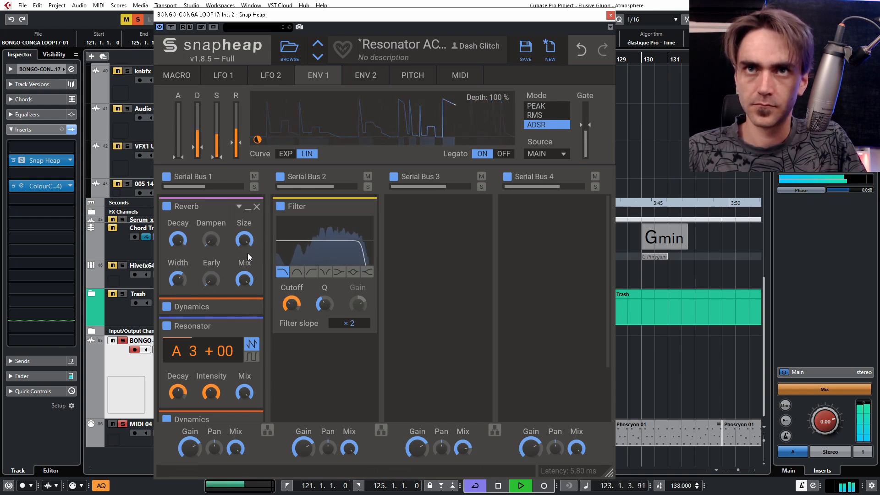
Collapse the Reverb, add a Frequency Shifter directly after it and set the shift to about −3.73 kHz
left_click(247, 207)
left_click(202, 224)
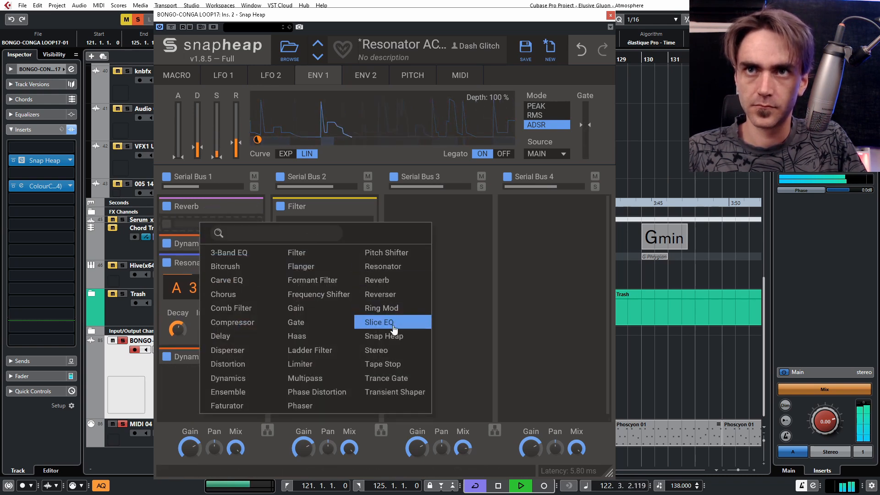
left_click(316, 294)
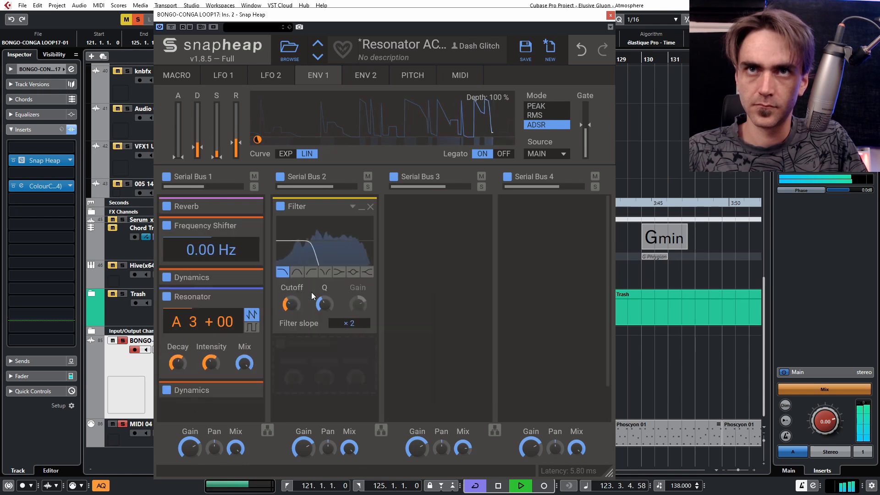
left_click_drag(216, 258, 205, 305)
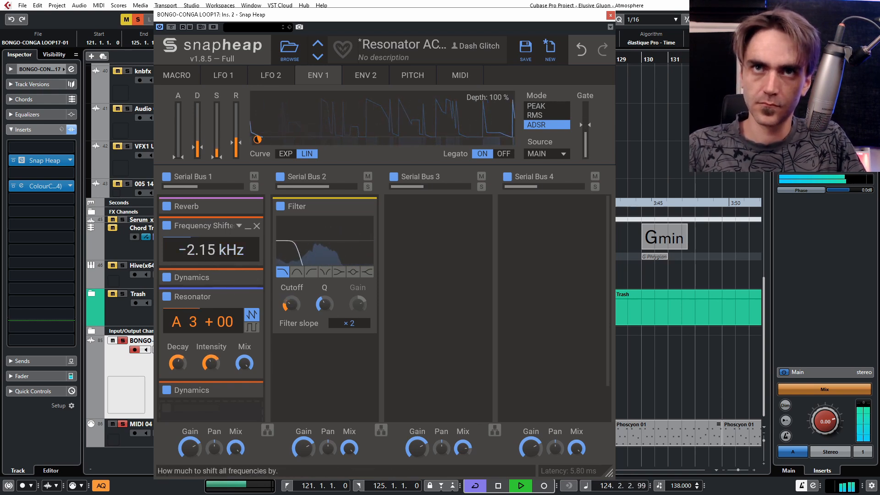
left_click_drag(205, 255, 206, 324)
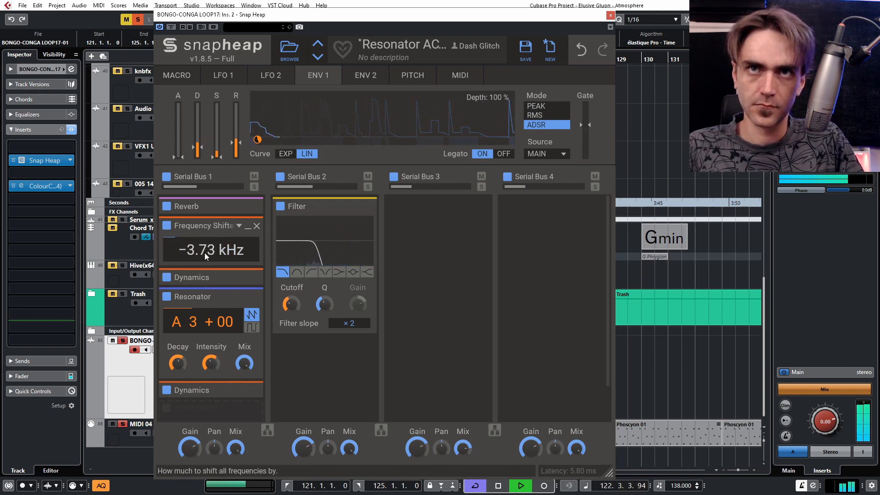
Try various negative and positive shift amounts on the Frequency Shifter, from the kilohertz range down to a few hundred hertz
left_click_drag(205, 252, 204, 184)
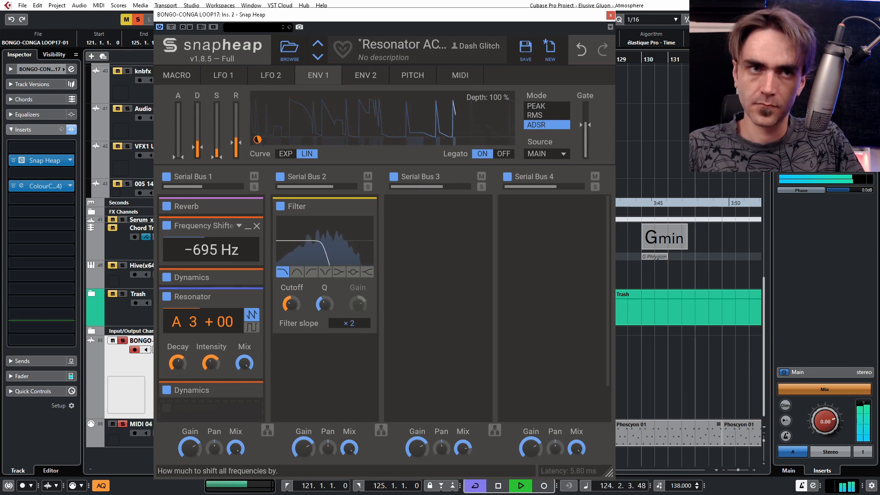
key("space")
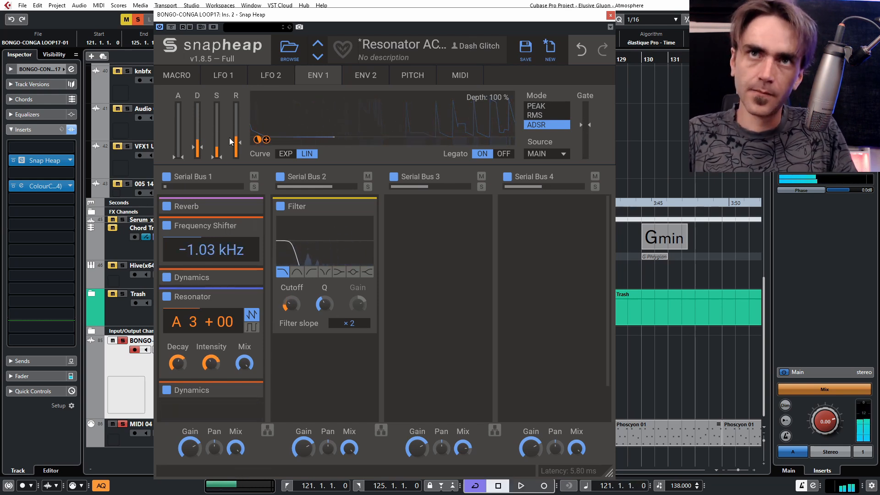
left_click(231, 78)
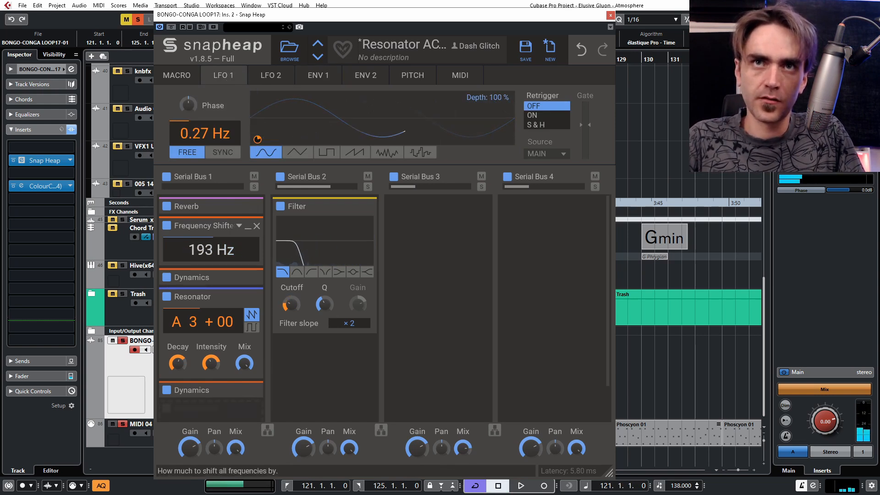
left_click_drag(227, 251, 226, 261)
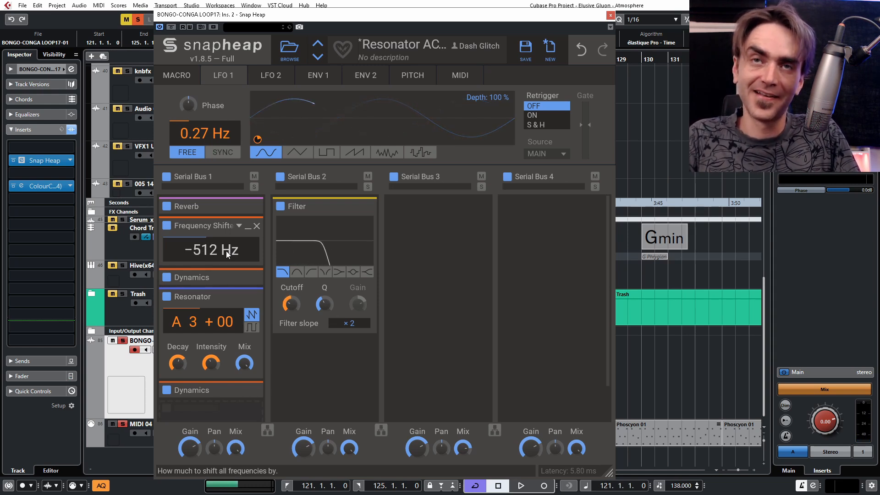
left_click_drag(226, 250, 227, 263)
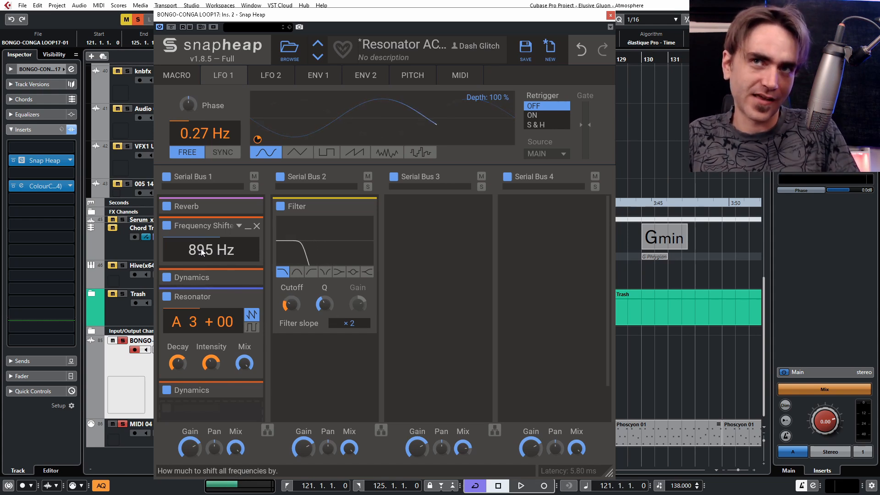
left_click_drag(201, 248, 200, 268)
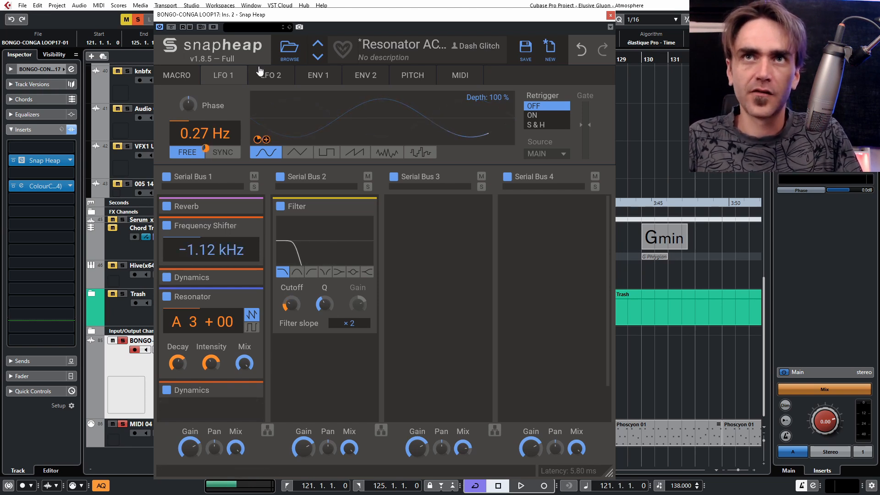
Modulate the Frequency Shifter with LFO 2 at 0.21 Hz and 25 % influence around a 0.00 Hz shift, and close Snap Heap
left_click_drag(257, 139, 211, 257)
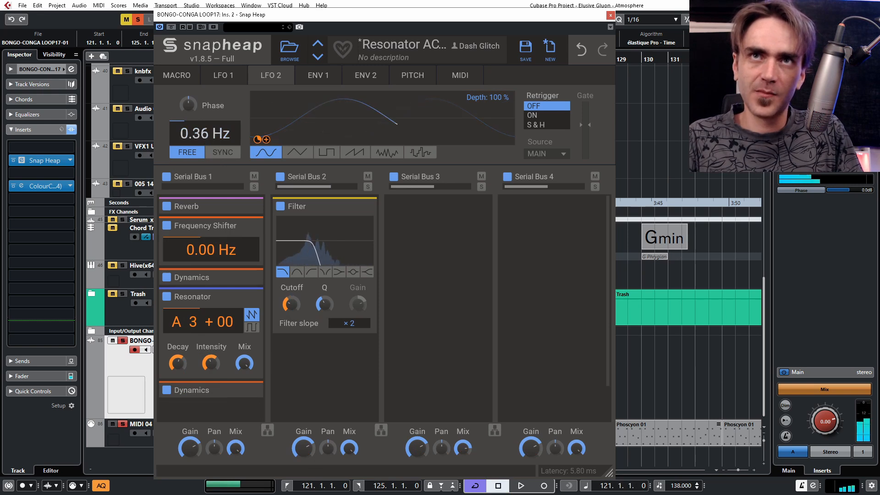
mouse_move(211, 264)
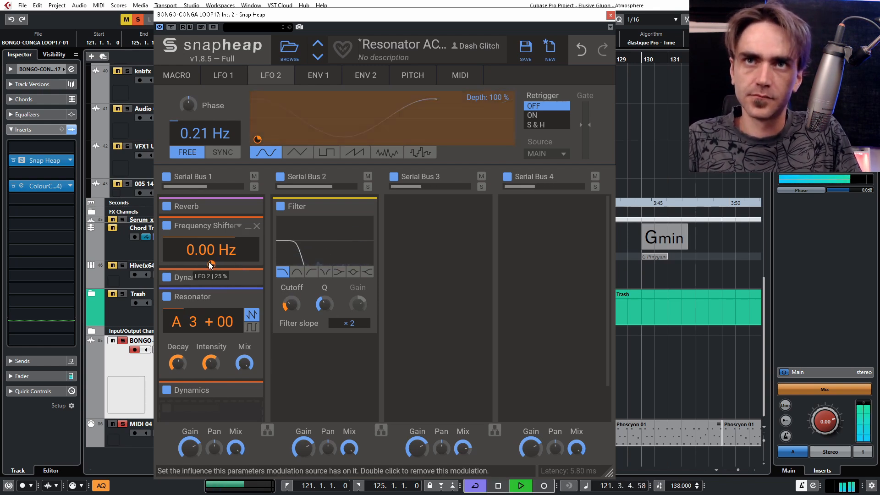
scroll(210, 265, "down", 4)
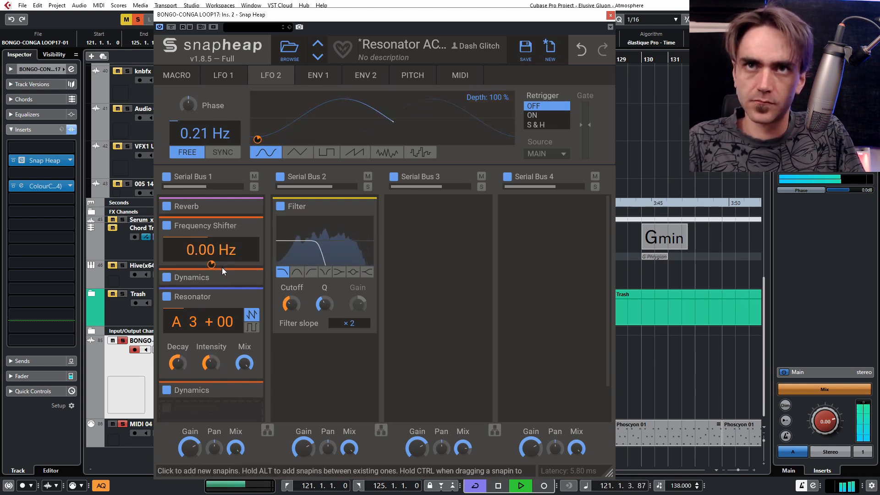
mouse_move(256, 282)
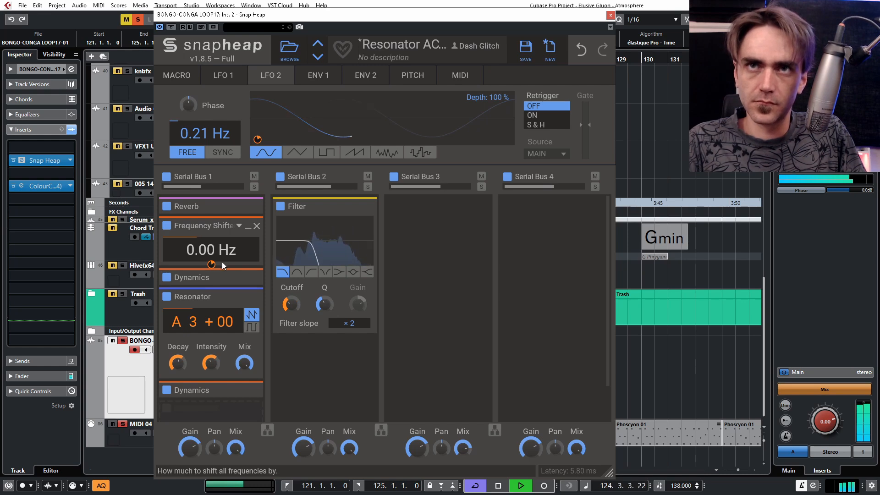
left_click(609, 15)
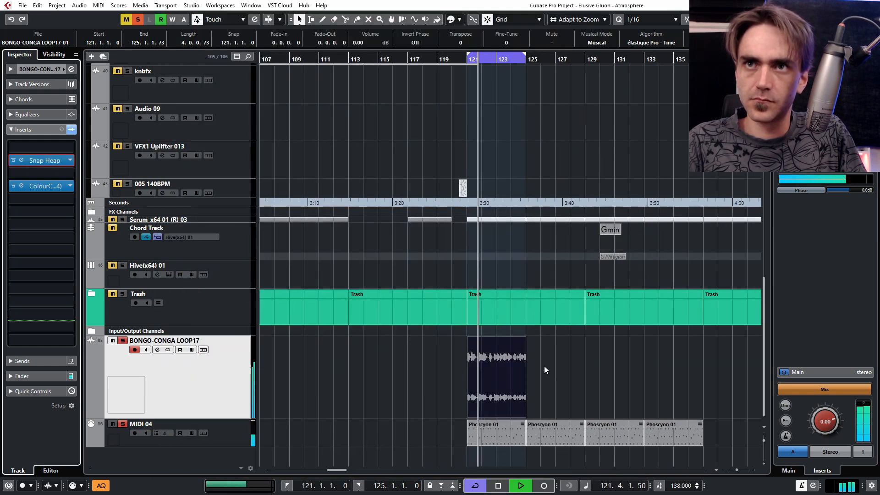
Add three copies of the HaluGas-01 clip starting at bars 125, 129 and 133, and extend the cycle range to bar 137
scroll(413, 390, "right", 3)
scroll(305, 372, "up", 2)
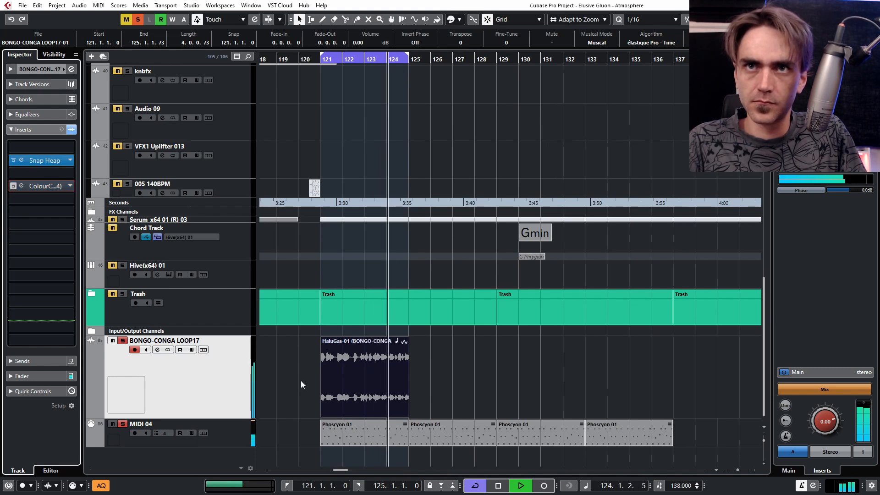
scroll(302, 383, "up", 3)
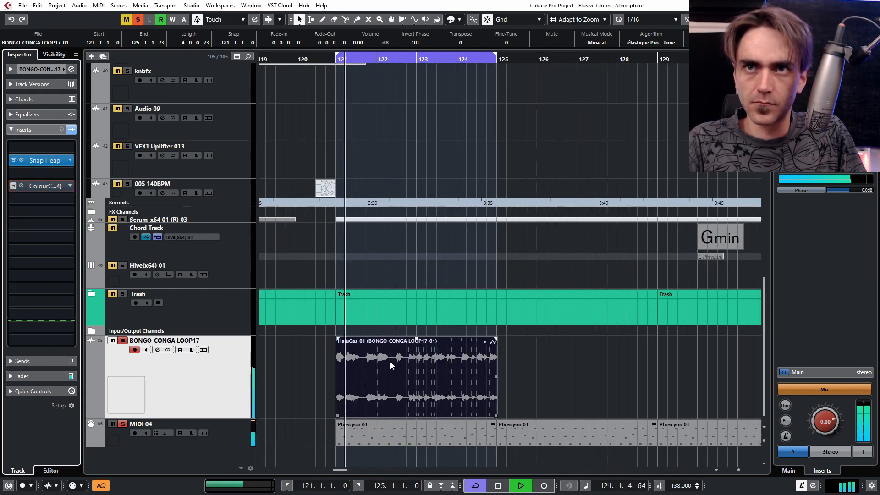
scroll(406, 383, "down", 3)
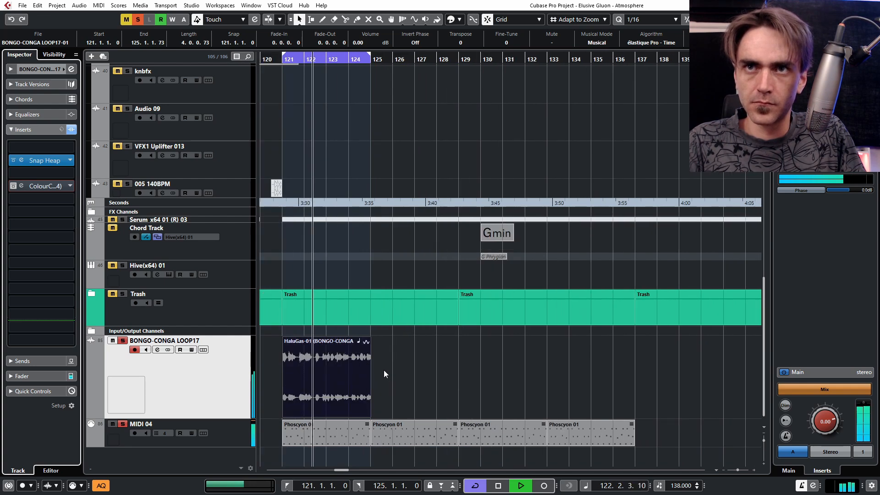
left_click_drag(370, 383, 606, 399)
left_click_drag(677, 382, 387, 406)
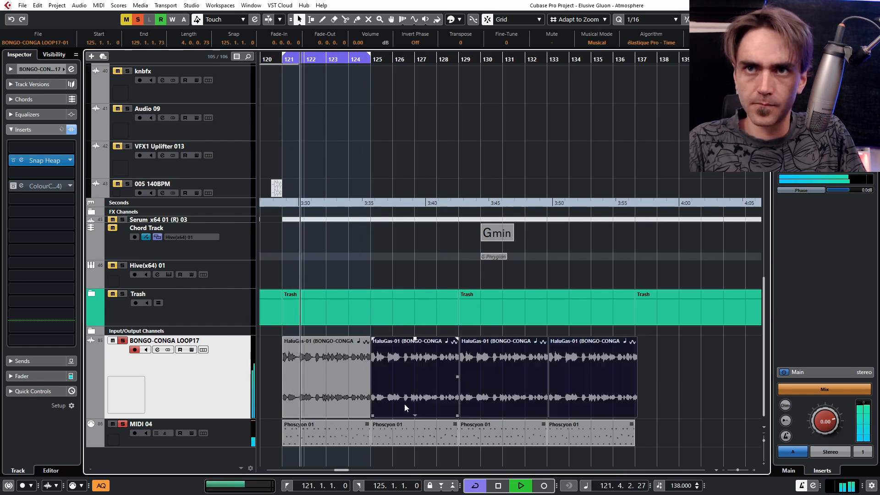
left_click(451, 391, "ctrl")
left_click(491, 395)
left_click(487, 396, "ctrl")
left_click(627, 59, "alt")
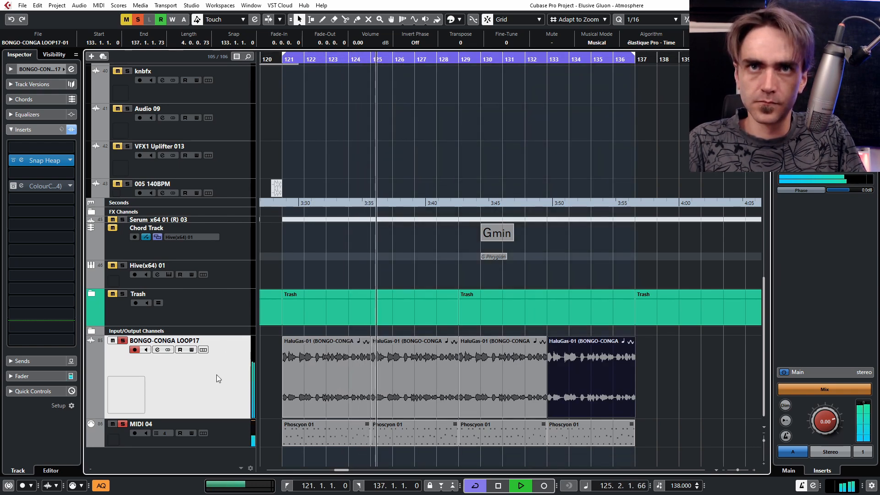
Stop playback, bypass the Snap Heap insert on the BONGO-CONGA LOOP17 track and open its editor
scroll(280, 392, "down", 1)
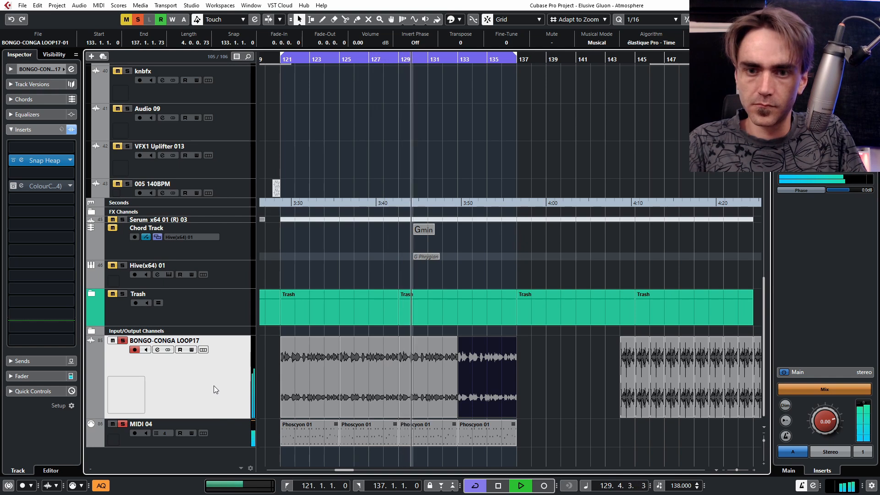
key("space")
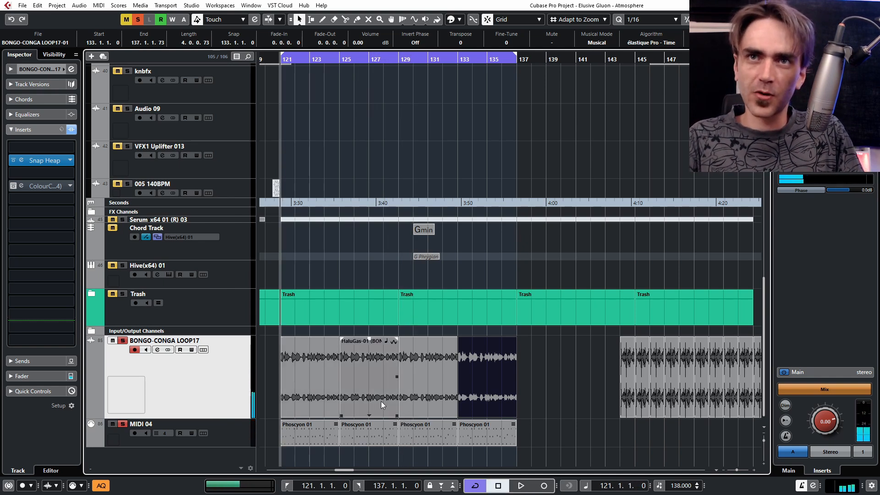
scroll(378, 402, "left", 2)
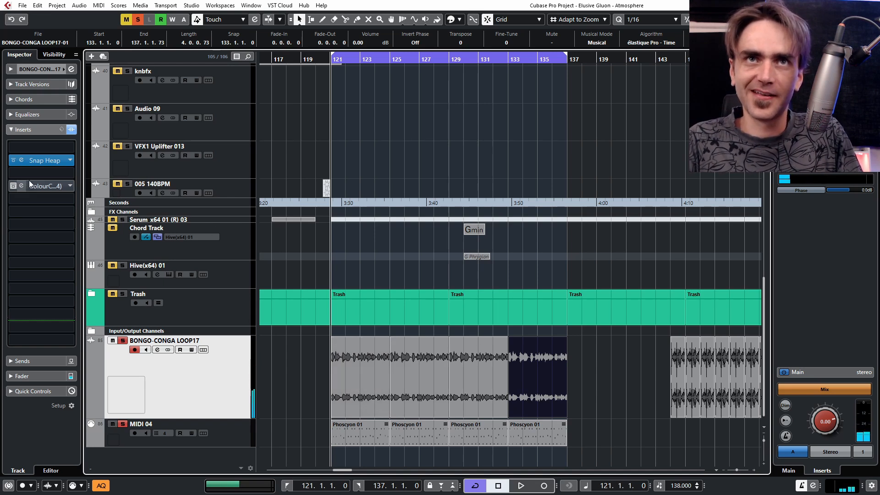
left_click(12, 162)
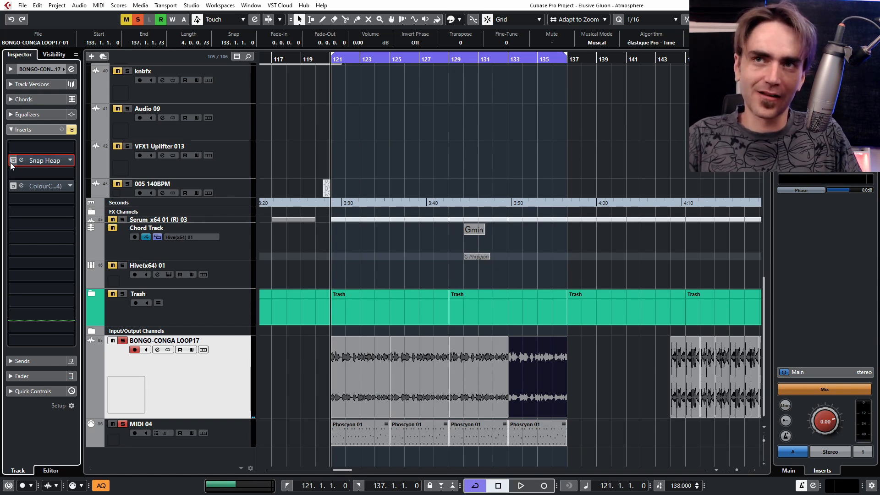
scroll(430, 307, "up", 2)
scroll(377, 309, "down", 2)
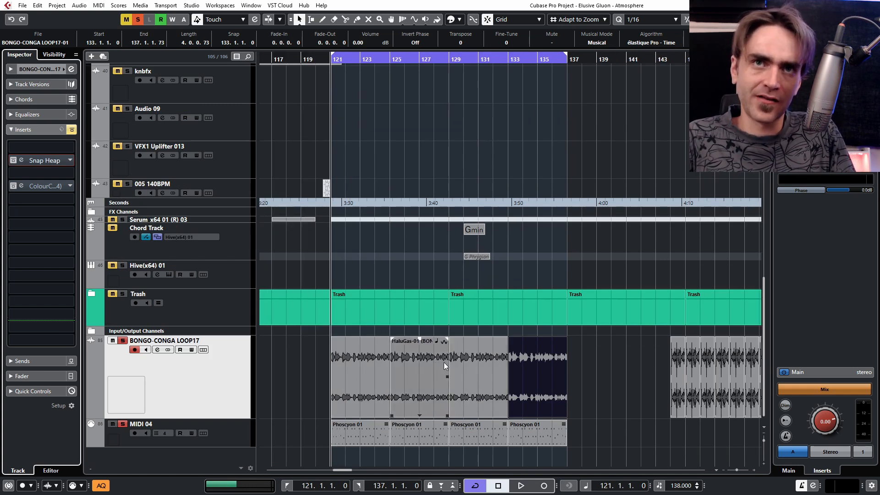
left_click(22, 160)
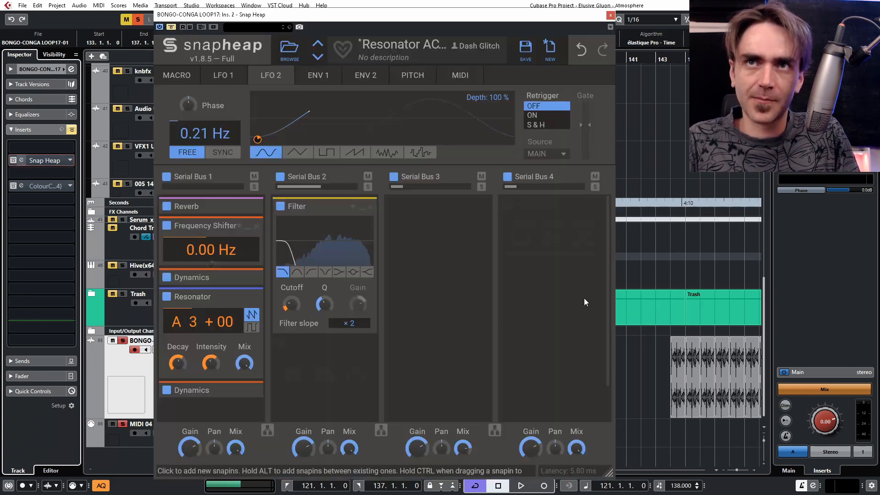